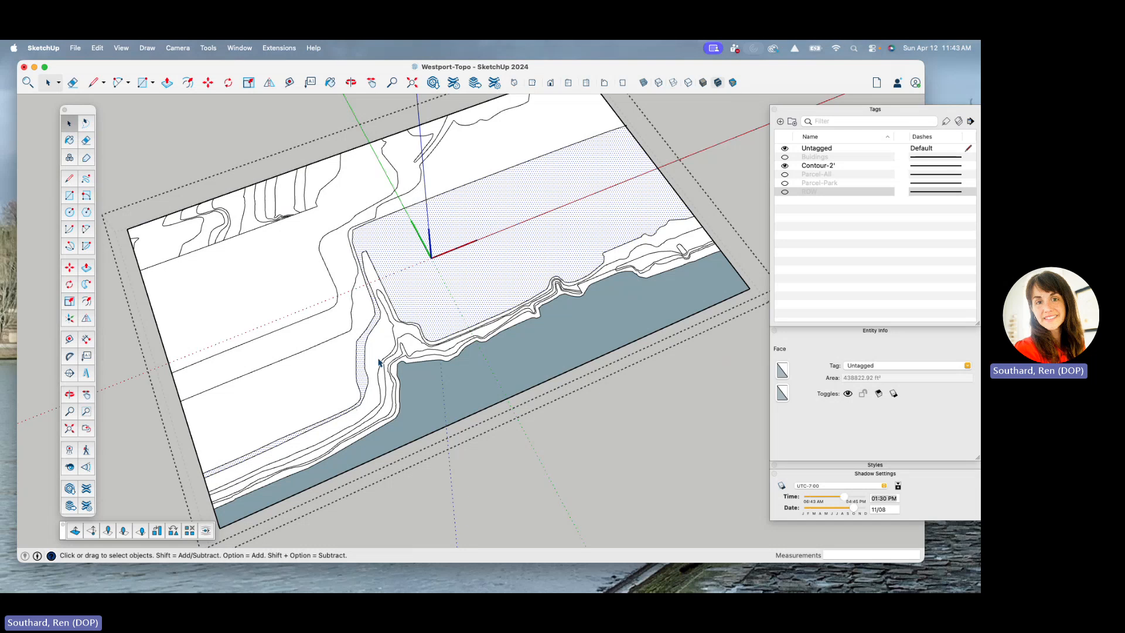
# - Finish editing inside the contour component and select the whole component
pyautogui.click(578, 416)
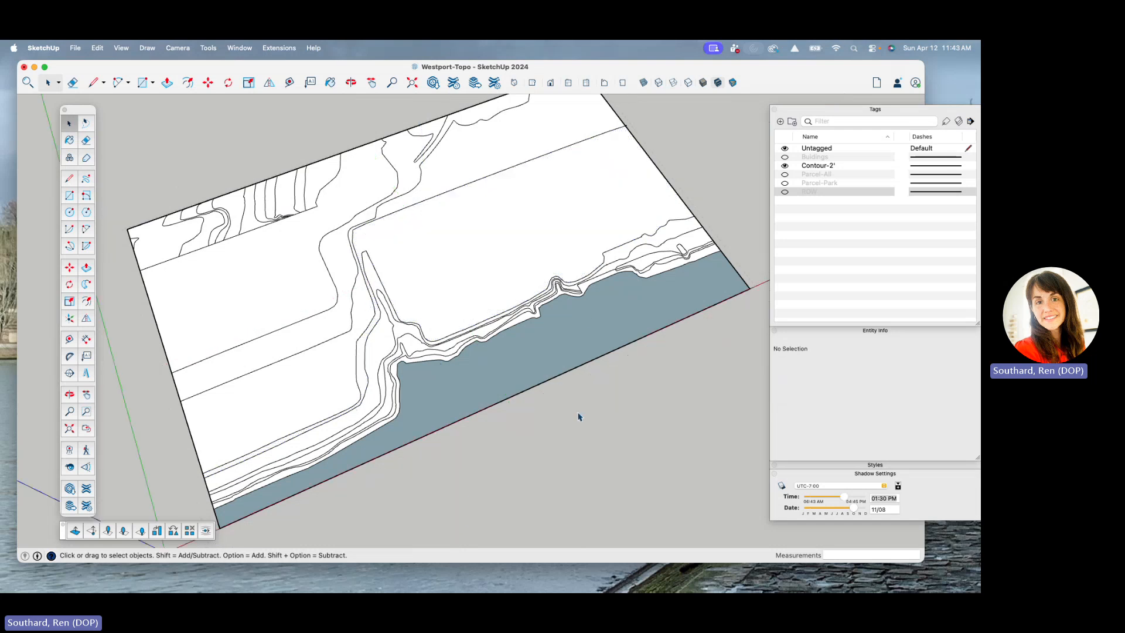
pyautogui.click(480, 373)
pyautogui.moveTo(481, 373); pyautogui.dragTo(482, 326, button='middle')
pyautogui.rightClick(296, 329)
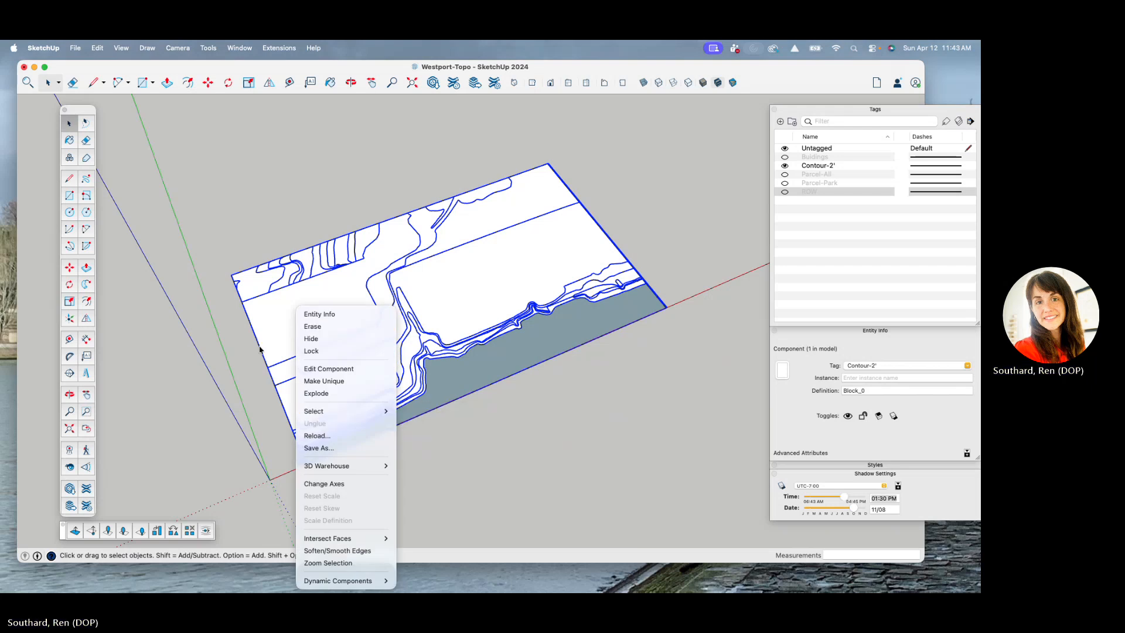
pyautogui.click(184, 381)
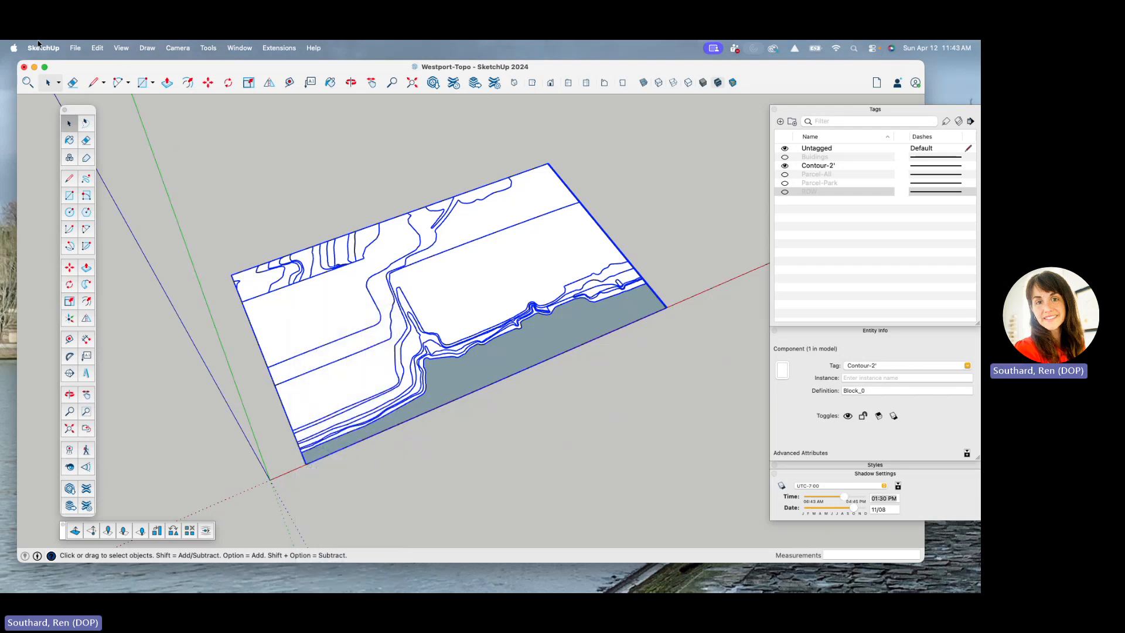
# - Copy the selected contour component and paste the duplicate in place
pyautogui.click(76, 48)
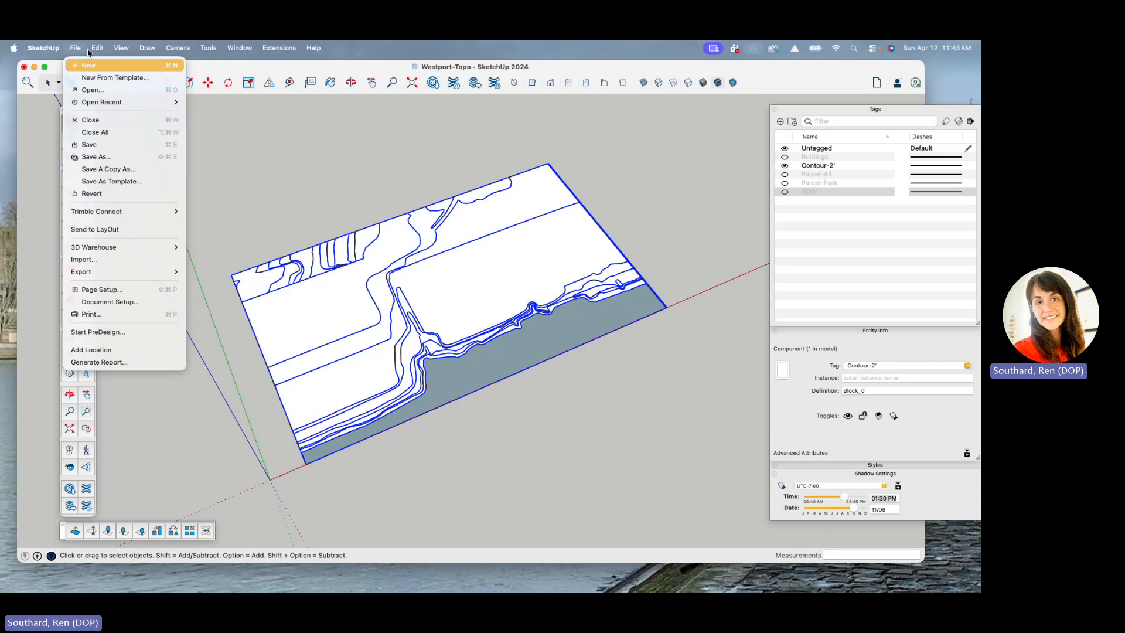
pyautogui.moveTo(97, 48)
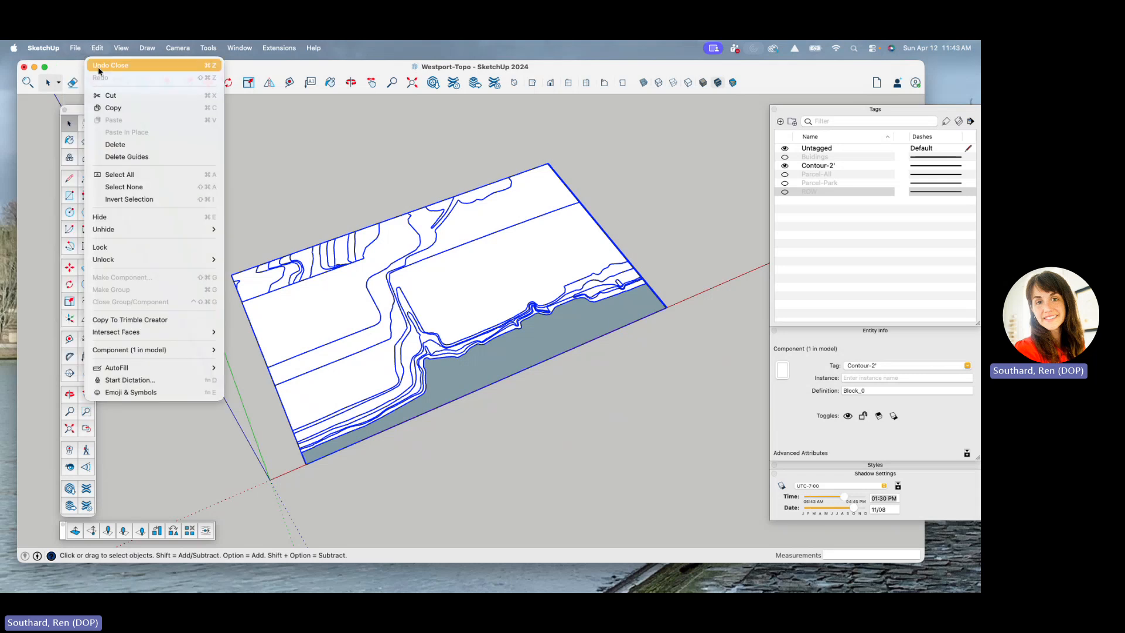
pyautogui.click(102, 109)
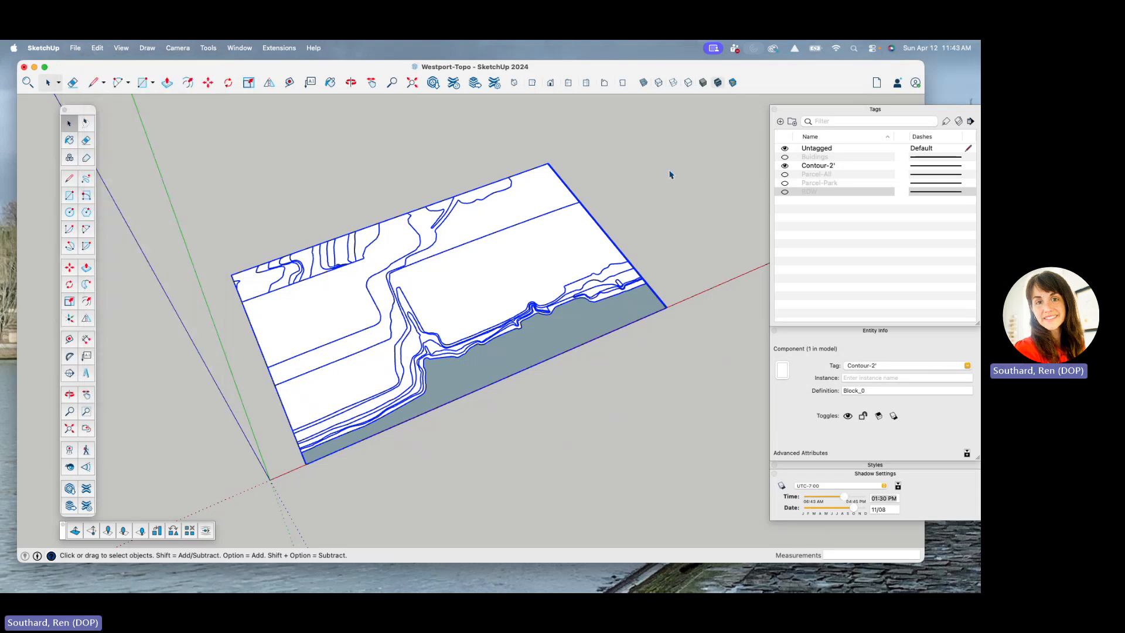
pyautogui.click(76, 49)
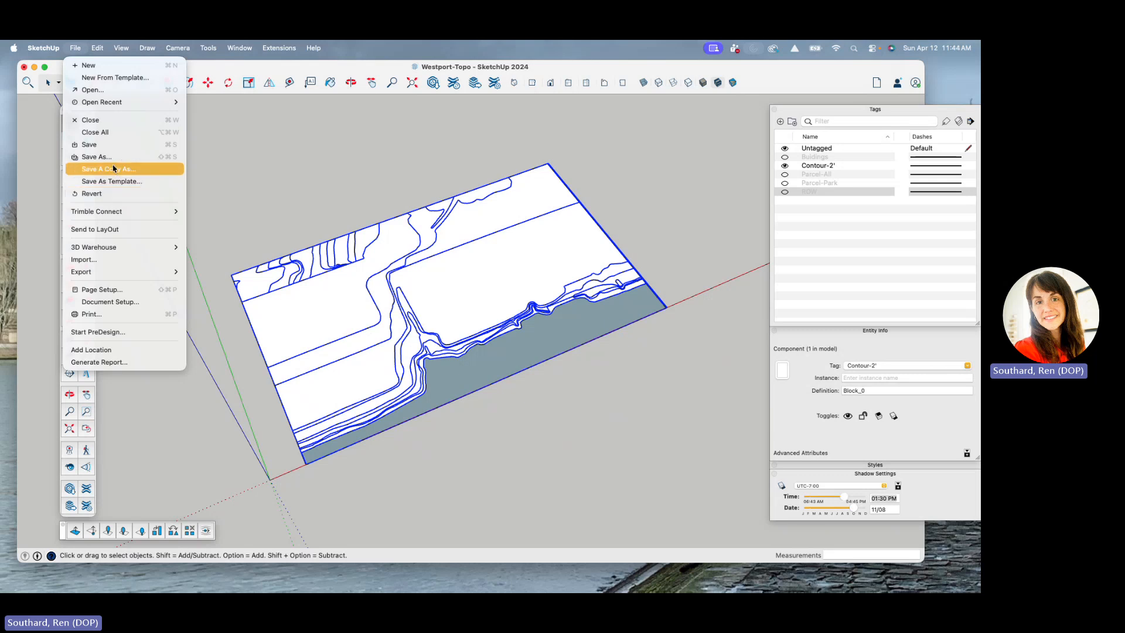
pyautogui.moveTo(101, 46)
pyautogui.click(126, 132)
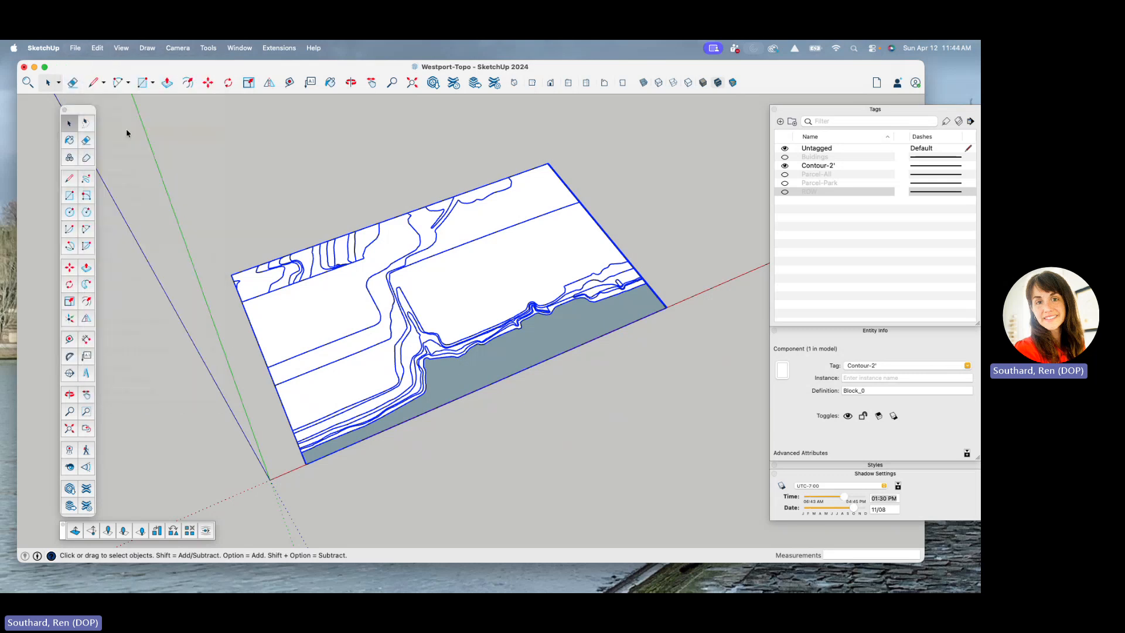
# - Create a tag named Contour-Flat and assign the pasted contour copy to it
pyautogui.click(780, 121)
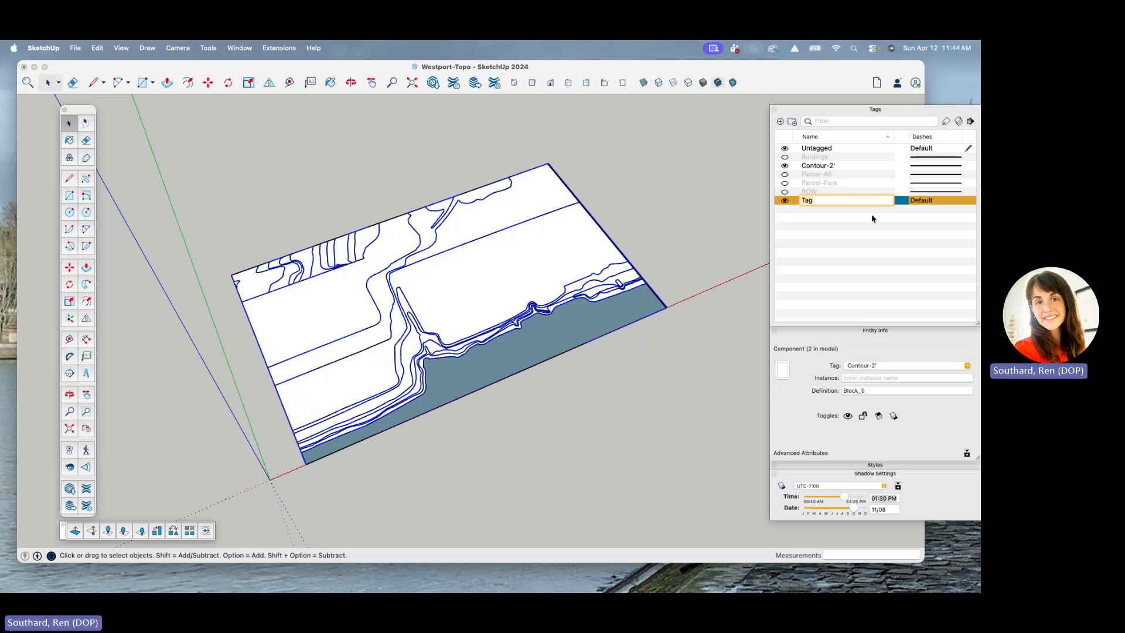
pyautogui.write('Contour-Flat')
pyautogui.press('Return')
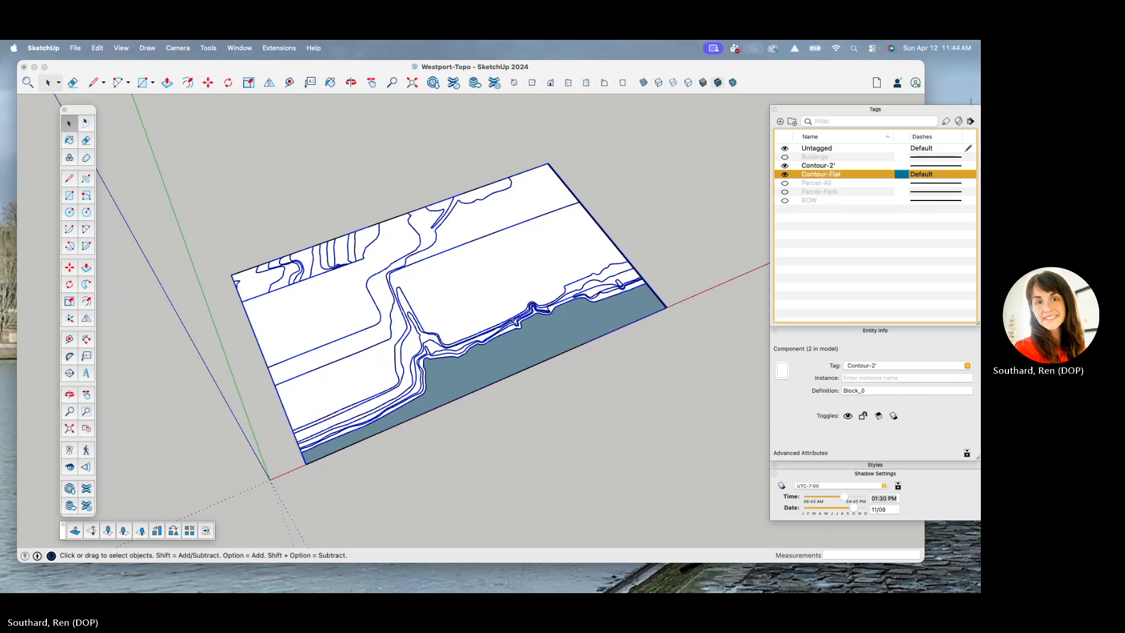
pyautogui.click(967, 366)
pyautogui.click(861, 379)
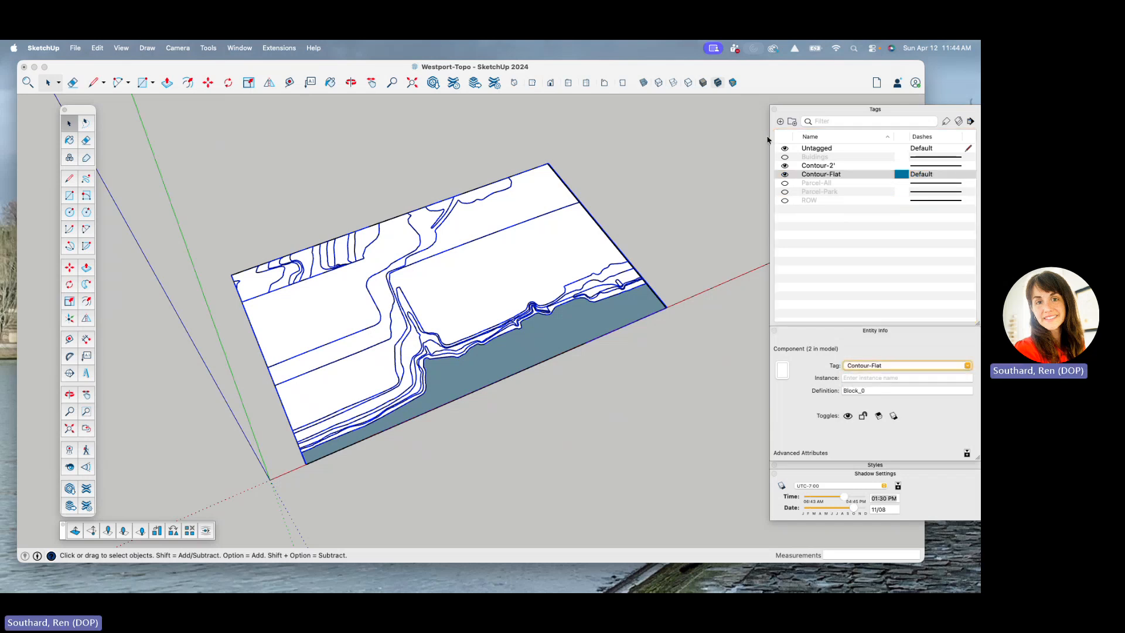
# - Hide the Contour-Flat tag and check which tag the remaining contour component uses
pyautogui.click(784, 175)
pyautogui.click(572, 263)
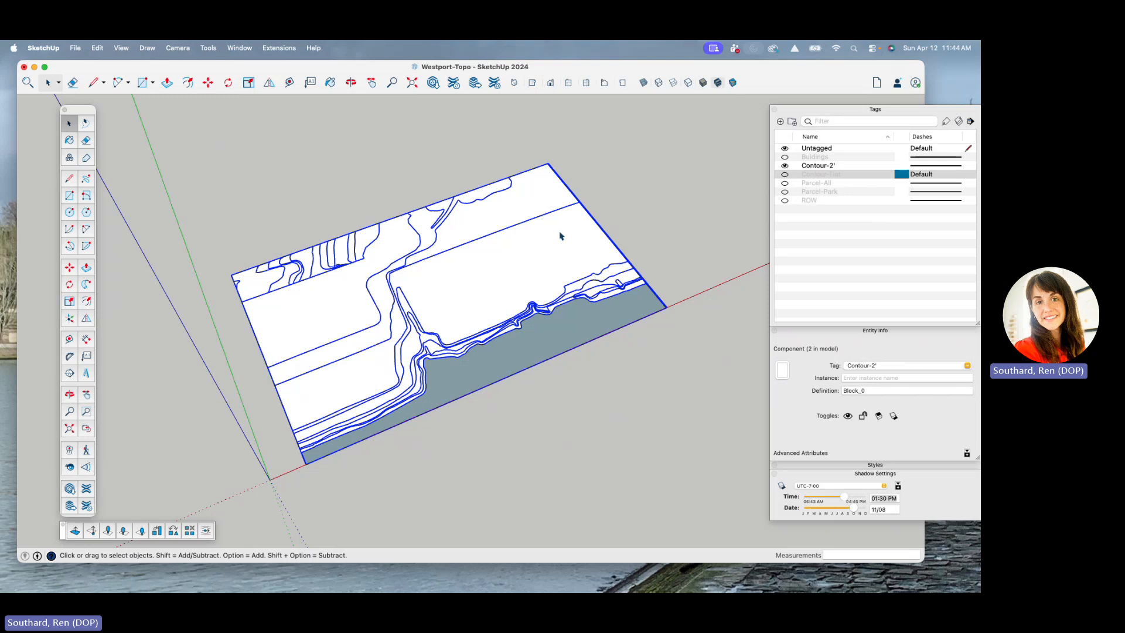
pyautogui.click(754, 193)
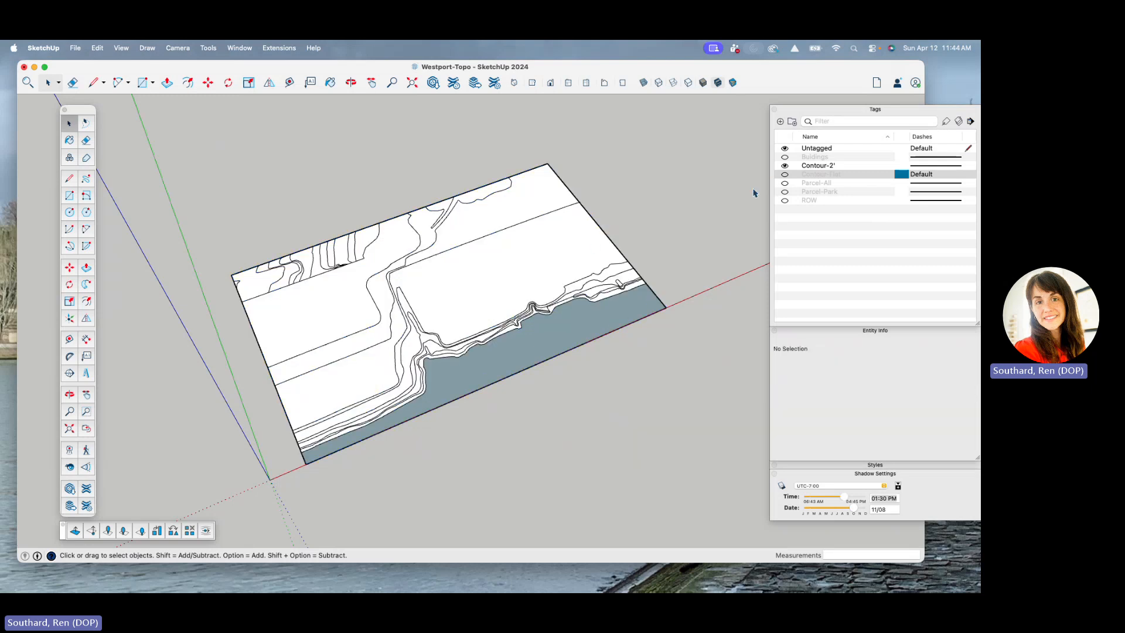
# - Make the Buidings, Contour-Flat, Parcel-All, Parcel-Park and ROW tags visible
pyautogui.click(785, 157)
pyautogui.click(784, 175)
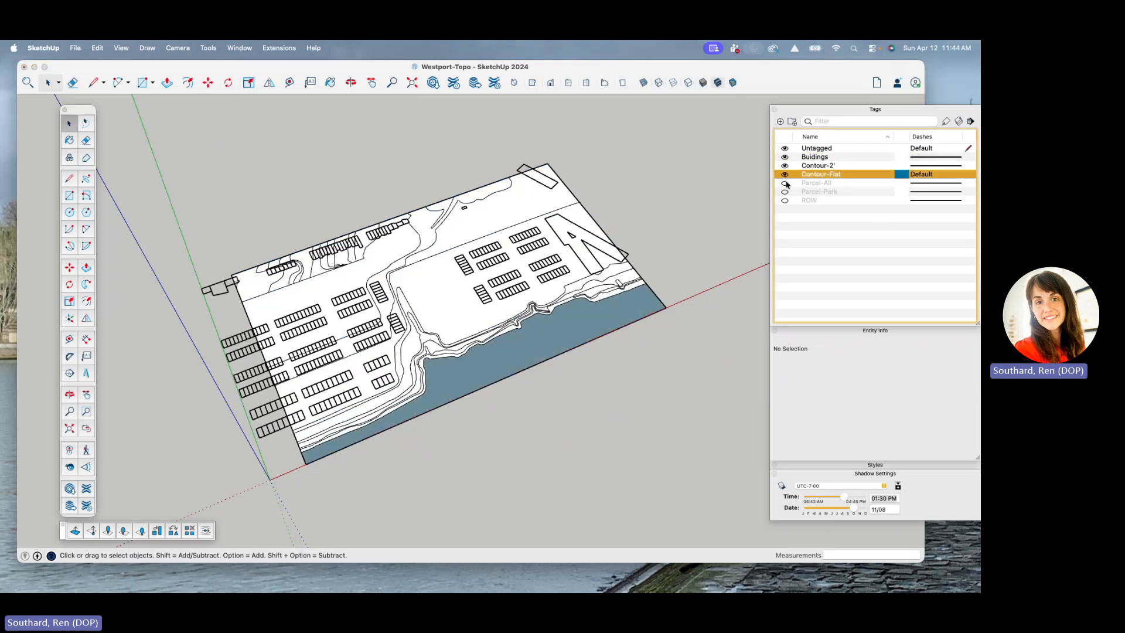
pyautogui.click(785, 183)
pyautogui.click(784, 192)
pyautogui.click(782, 200)
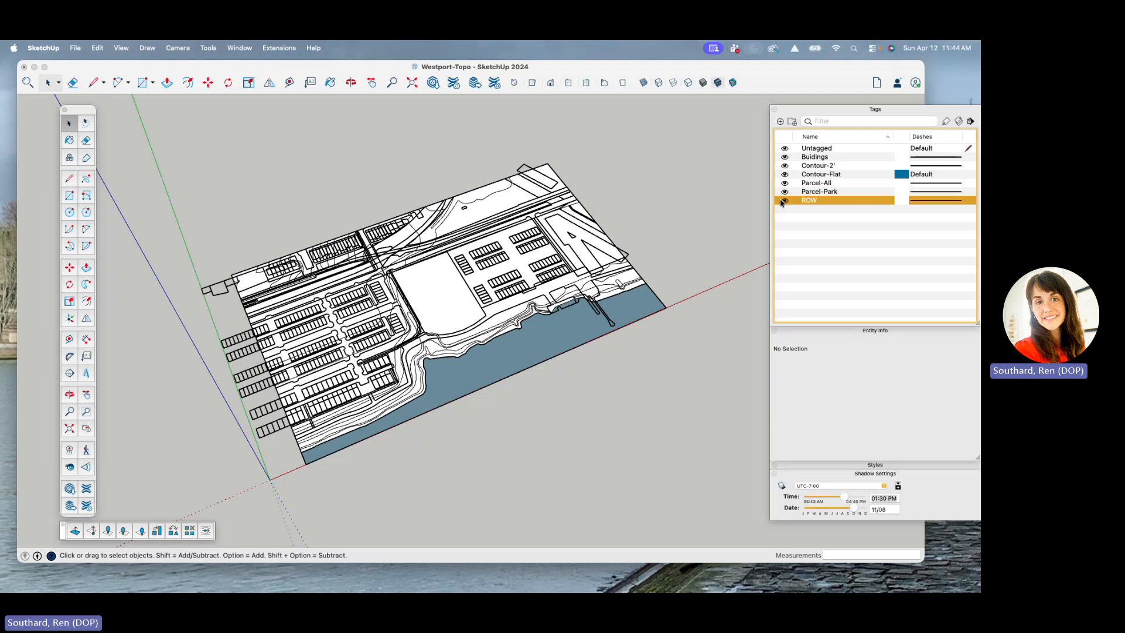
# - Select all the site components and move them together about 1061' to bring the open park parcel to the origin
pyautogui.scroll(-2, 391, 202)
pyautogui.moveTo(376, 208); pyautogui.dragTo(297, 188, button='middle')
pyautogui.scroll(-2, 298, 189)
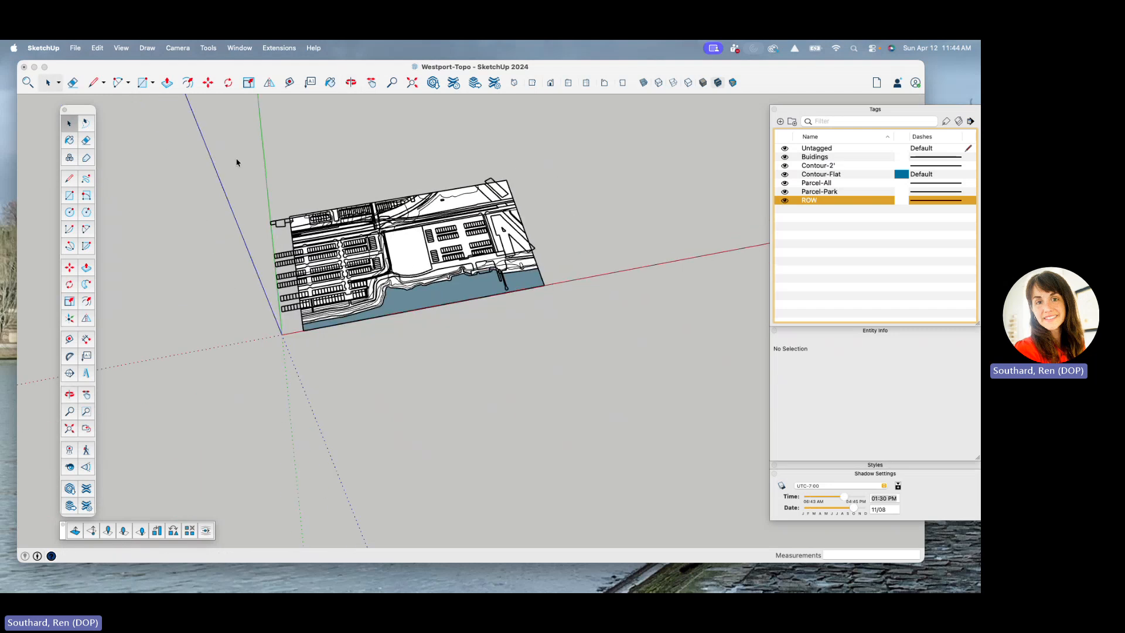
pyautogui.moveTo(230, 155); pyautogui.dragTo(586, 346)
pyautogui.moveTo(564, 132); pyautogui.dragTo(178, 366)
pyautogui.scroll(2, 401, 258)
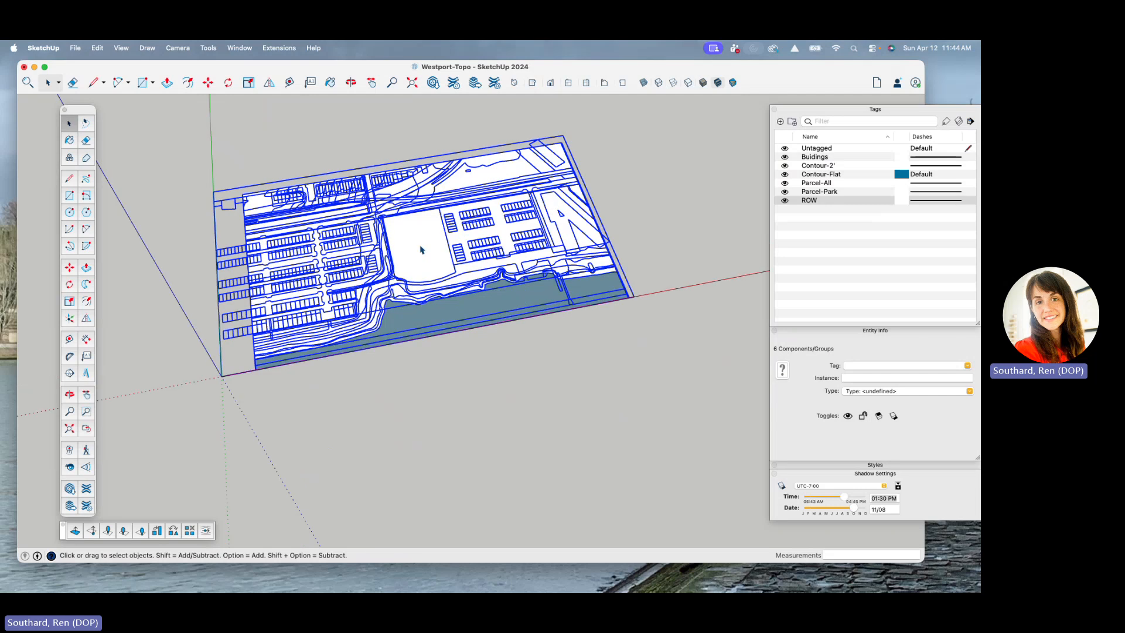
pyautogui.press('m')
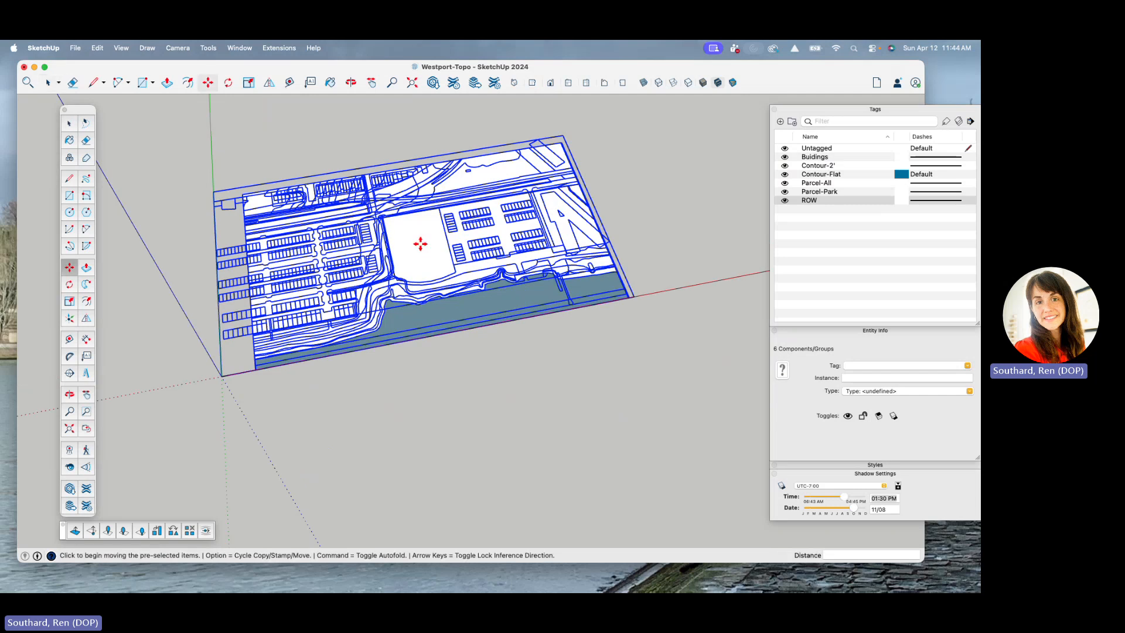
pyautogui.click(420, 244)
pyautogui.click(214, 369)
pyautogui.scroll(-3, 256, 362)
pyautogui.scroll(4, 268, 369)
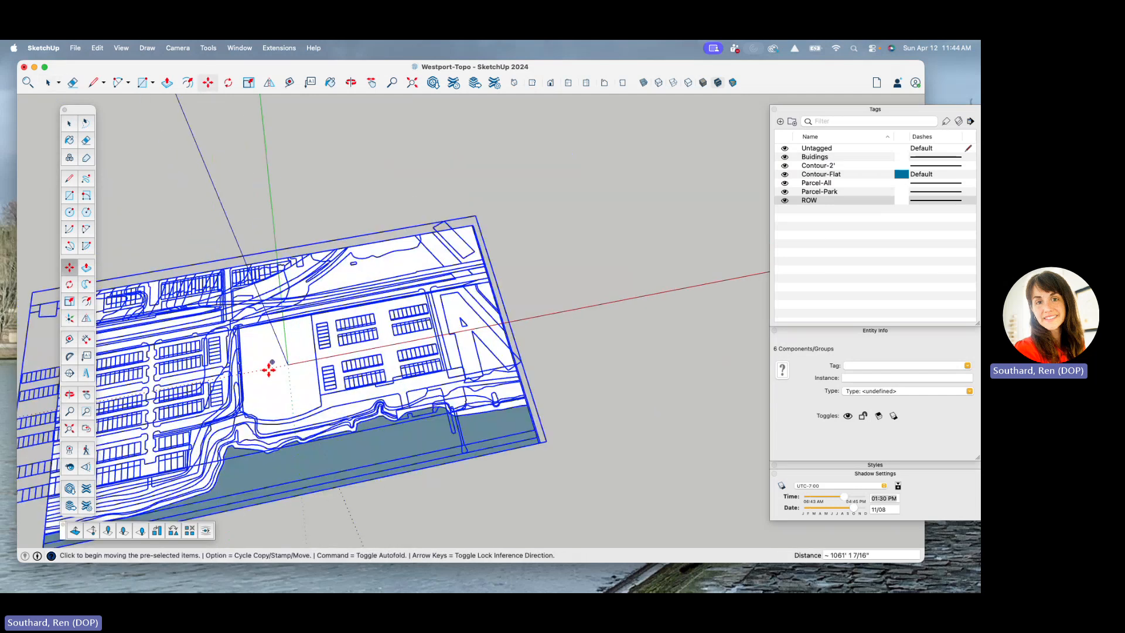
# - Fine-tune the position of the selected site components around the origin, then clear the selection
pyautogui.click(269, 369)
pyautogui.scroll(3, 281, 367)
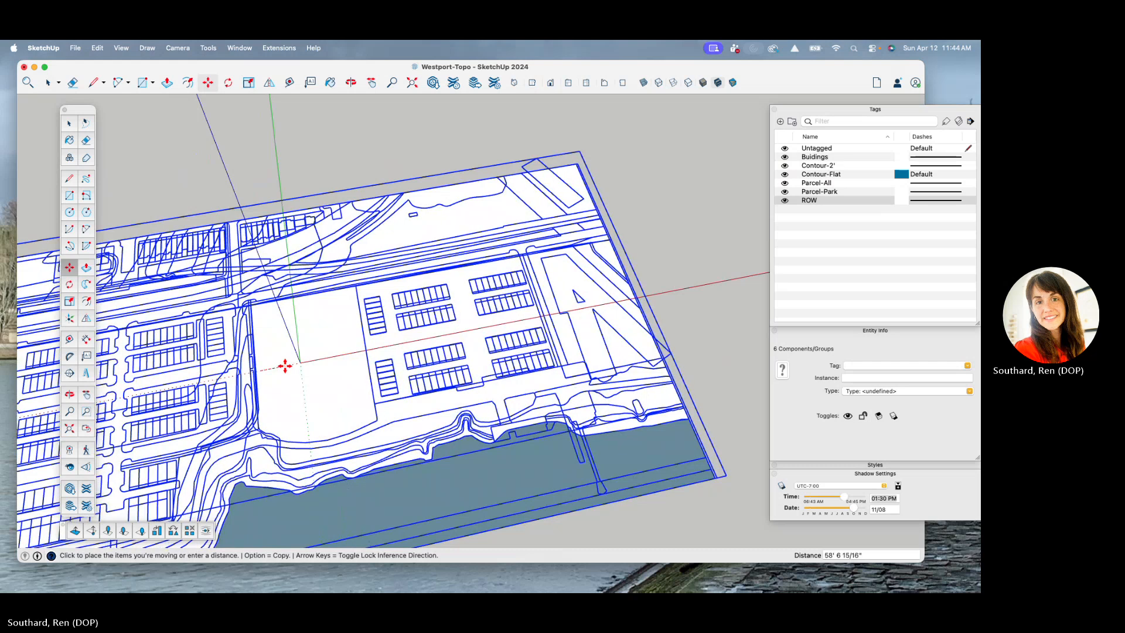
pyautogui.click(276, 367)
pyautogui.scroll(-5, 405, 369)
pyautogui.press('space')
pyautogui.click(573, 285)
pyautogui.moveTo(573, 285); pyautogui.dragTo(723, 286, button='middle')
pyautogui.scroll(-2, 462, 368)
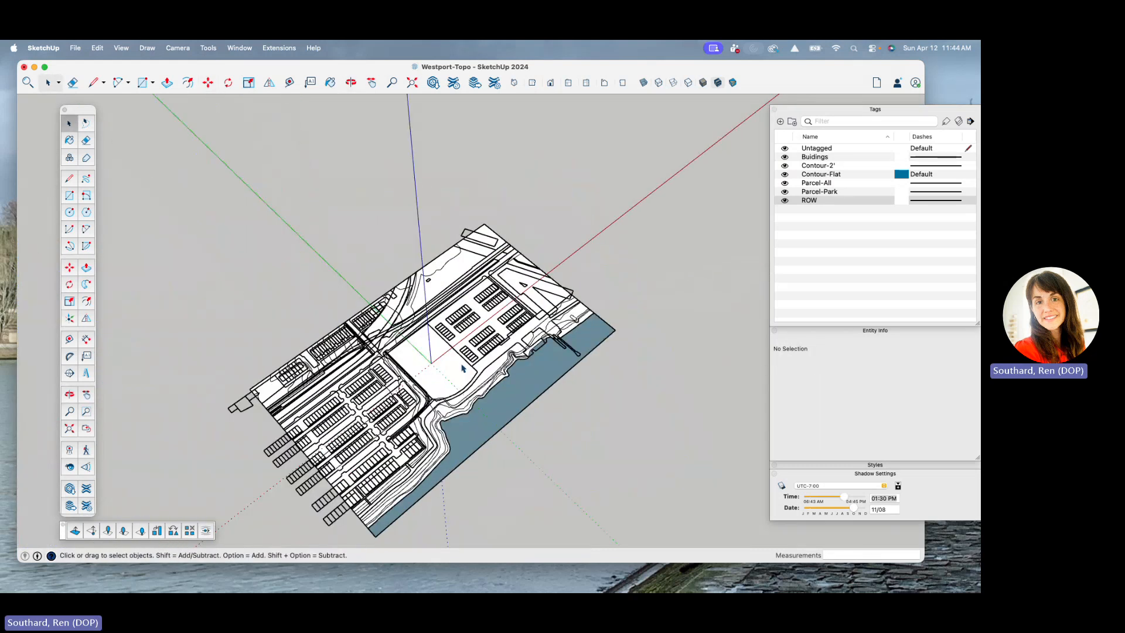
pyautogui.moveTo(463, 368); pyautogui.dragTo(313, 326, button='middle')
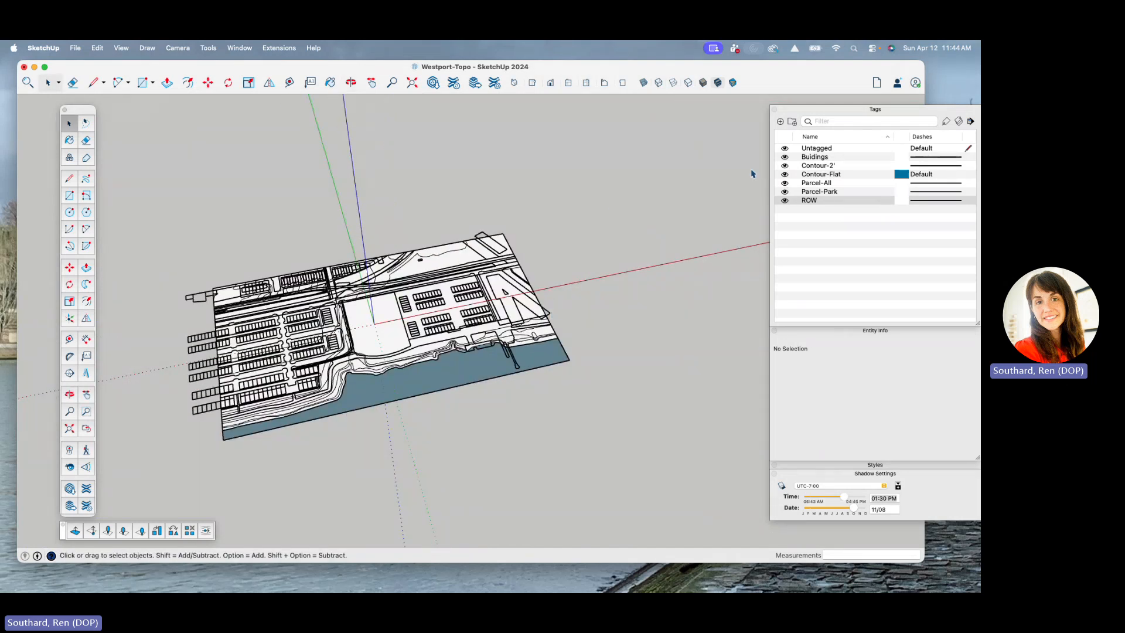
# - Hide the Contour-Flat, Parcel-All, Parcel-Park, ROW and Buidings tags, leaving Contour-2' visible
pyautogui.click(785, 175)
pyautogui.click(784, 183)
pyautogui.click(784, 192)
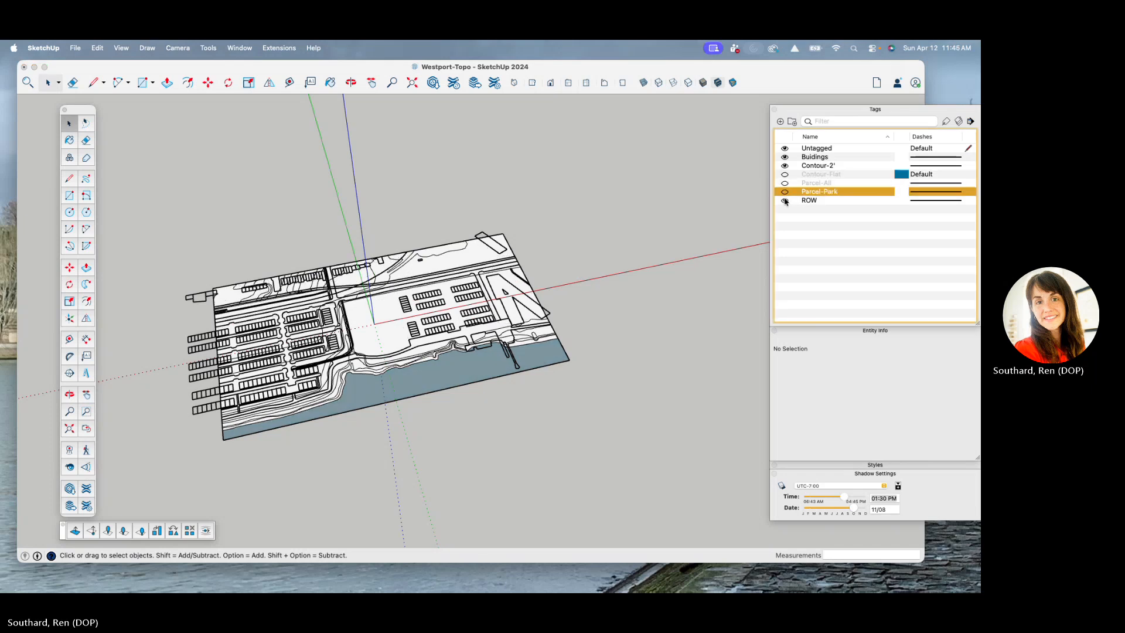
pyautogui.click(785, 201)
pyautogui.click(785, 157)
# - Rename the Contour-2' tag to Contour-2'-Ext
pyautogui.doubleClick(821, 167)
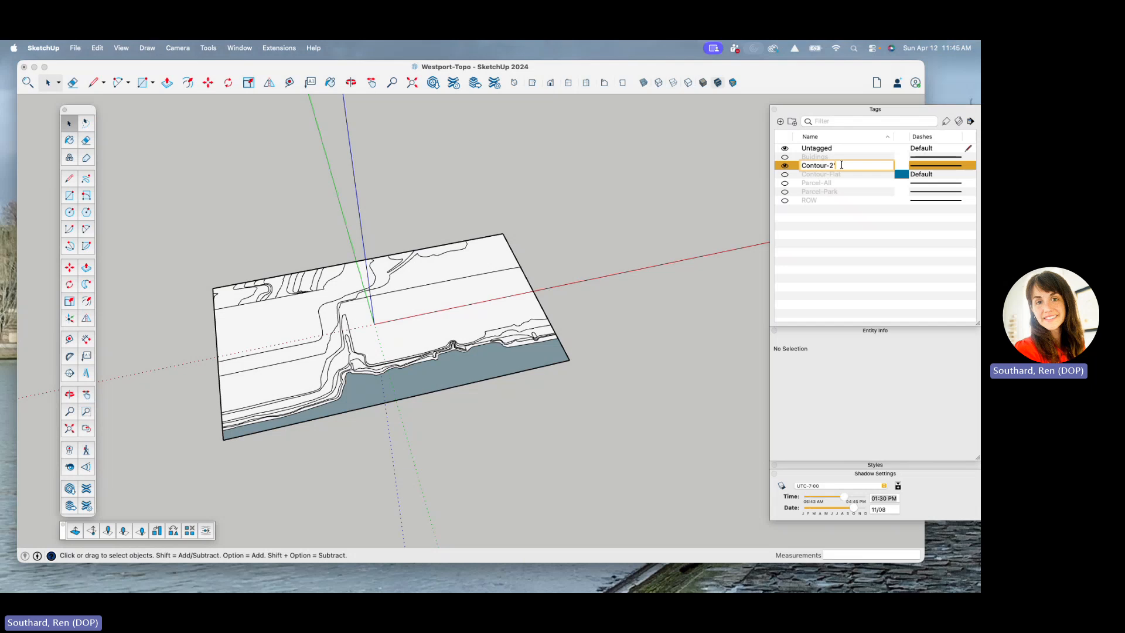
pyautogui.write('-Ed')
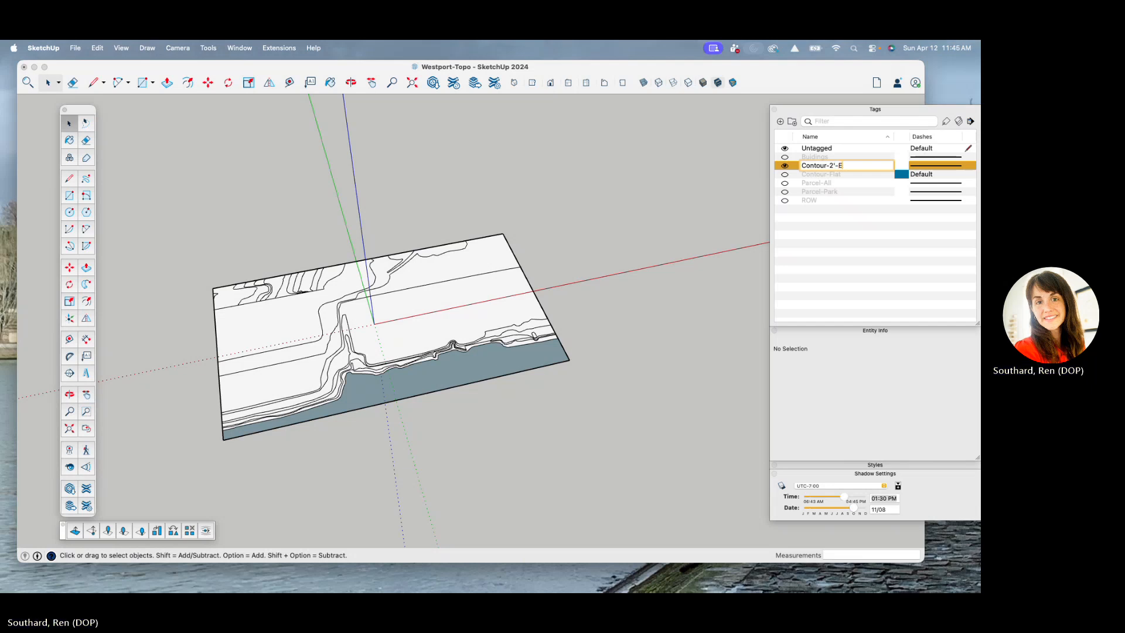
pyautogui.press('BackSpace')
pyautogui.press('BackSpace')
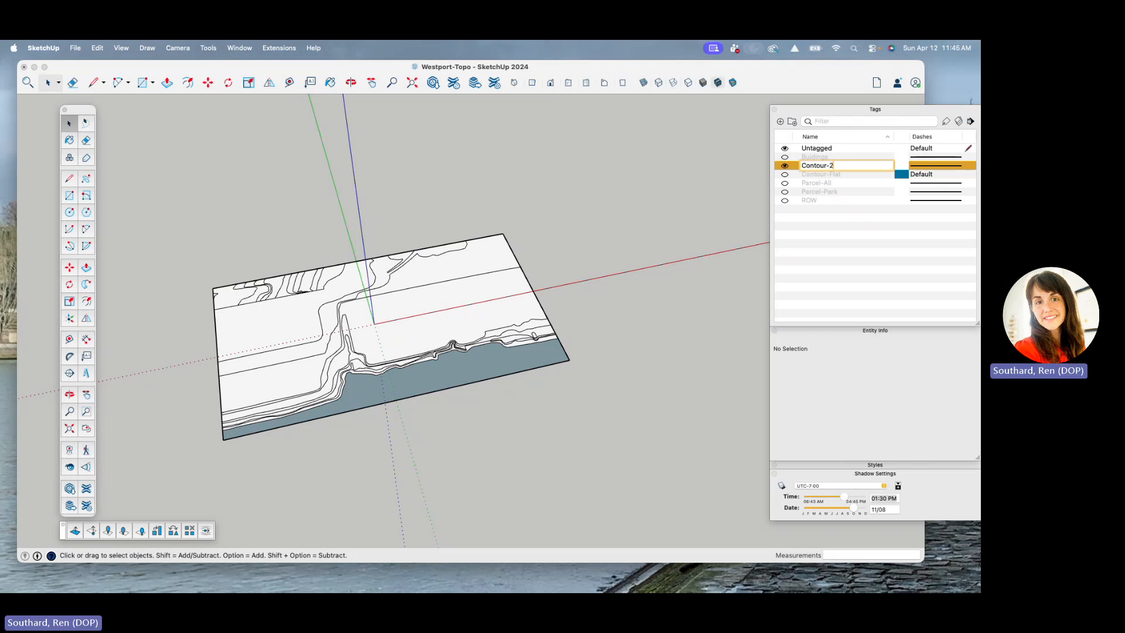
pyautogui.write('Ext')
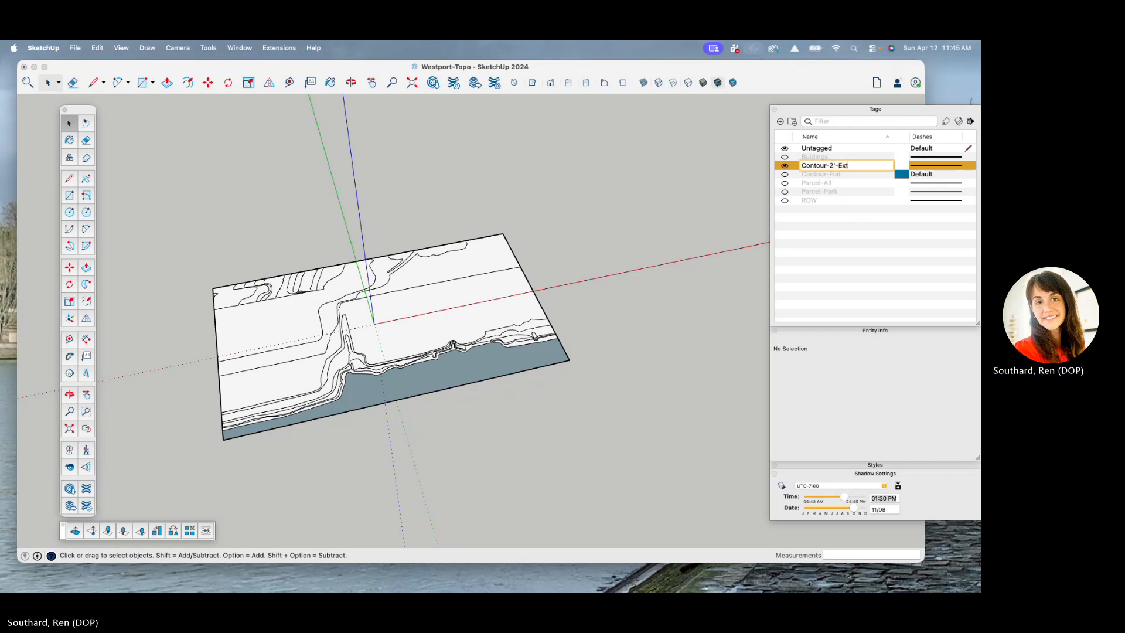
pyautogui.press('Return')
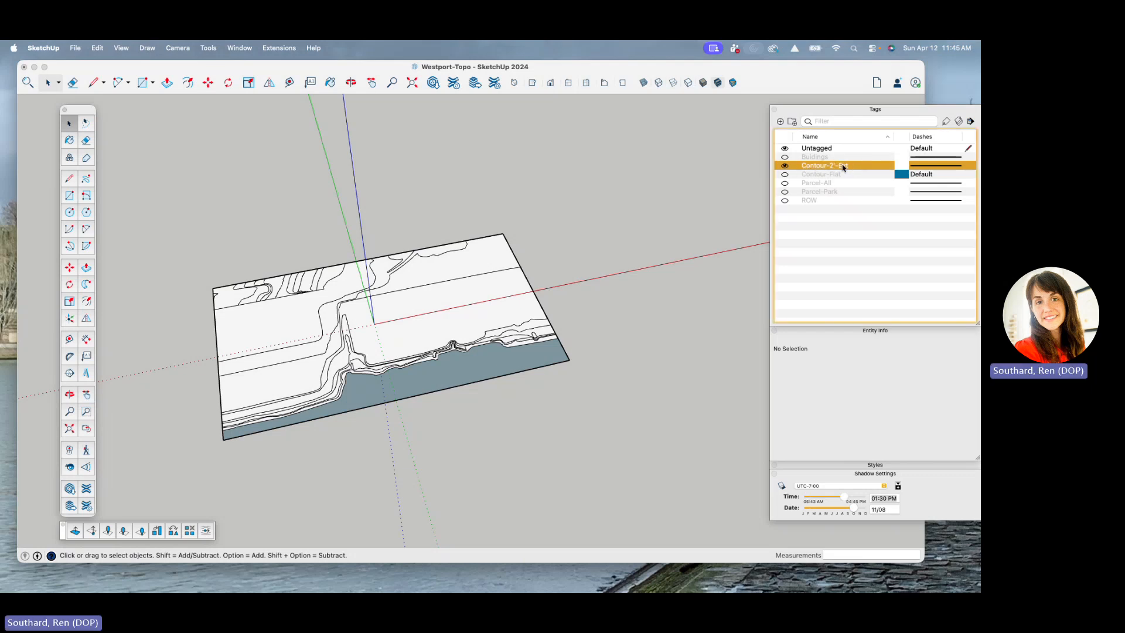
pyautogui.click(625, 196)
# - Open the contour component on the Contour-2'-Ext tag for editing near the shoreline inlet
pyautogui.scroll(2, 575, 293)
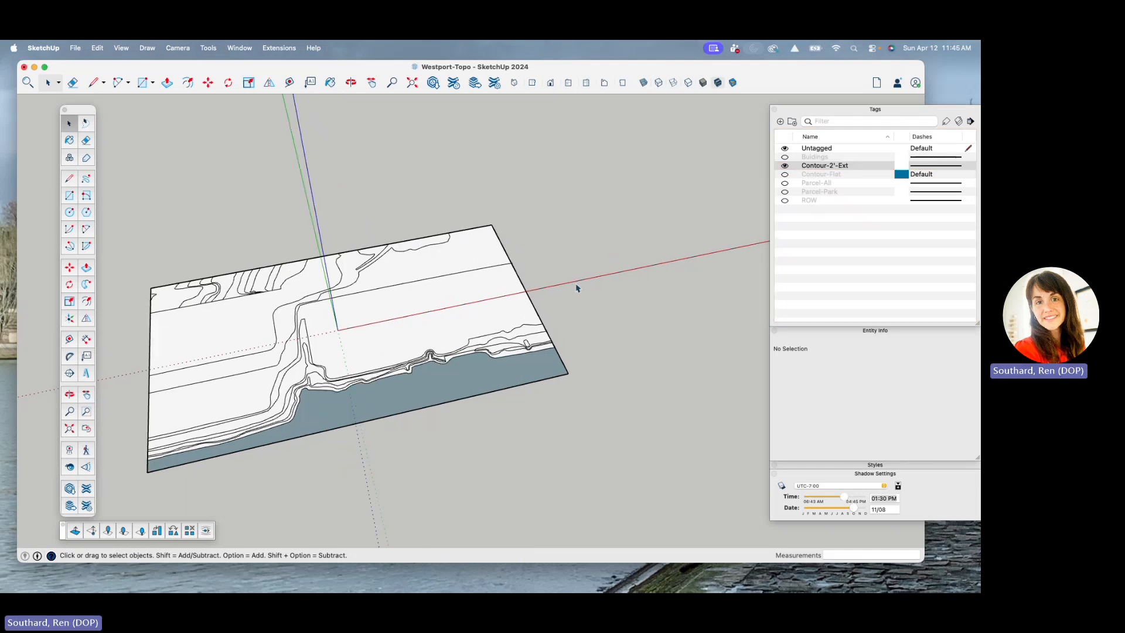
pyautogui.moveTo(576, 288); pyautogui.dragTo(545, 352, button='middle')
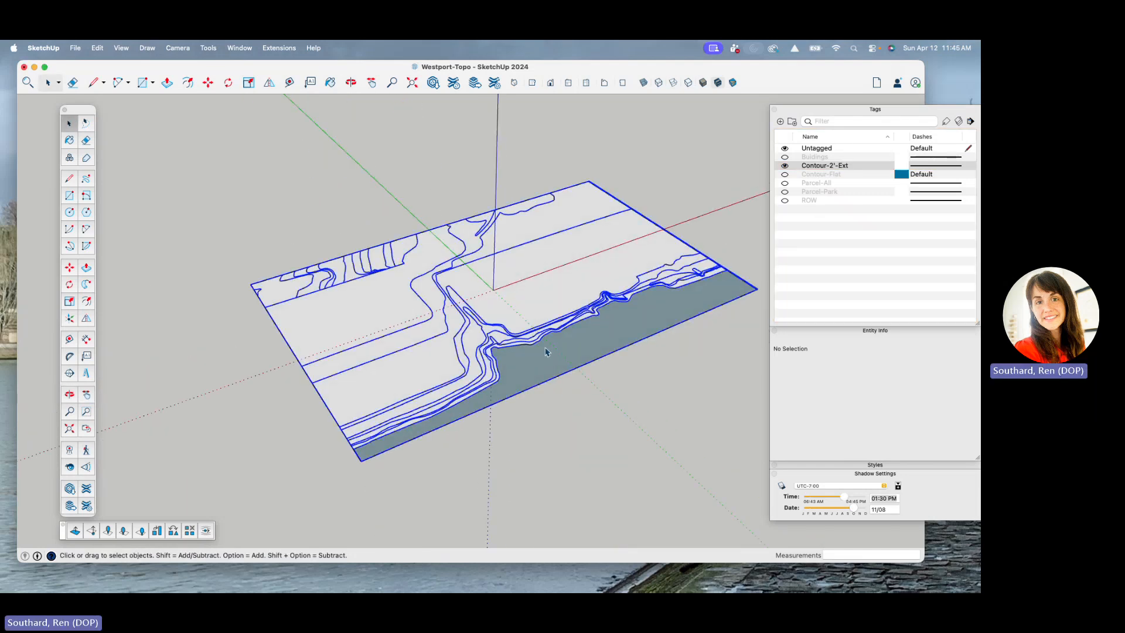
pyautogui.scroll(3, 545, 352)
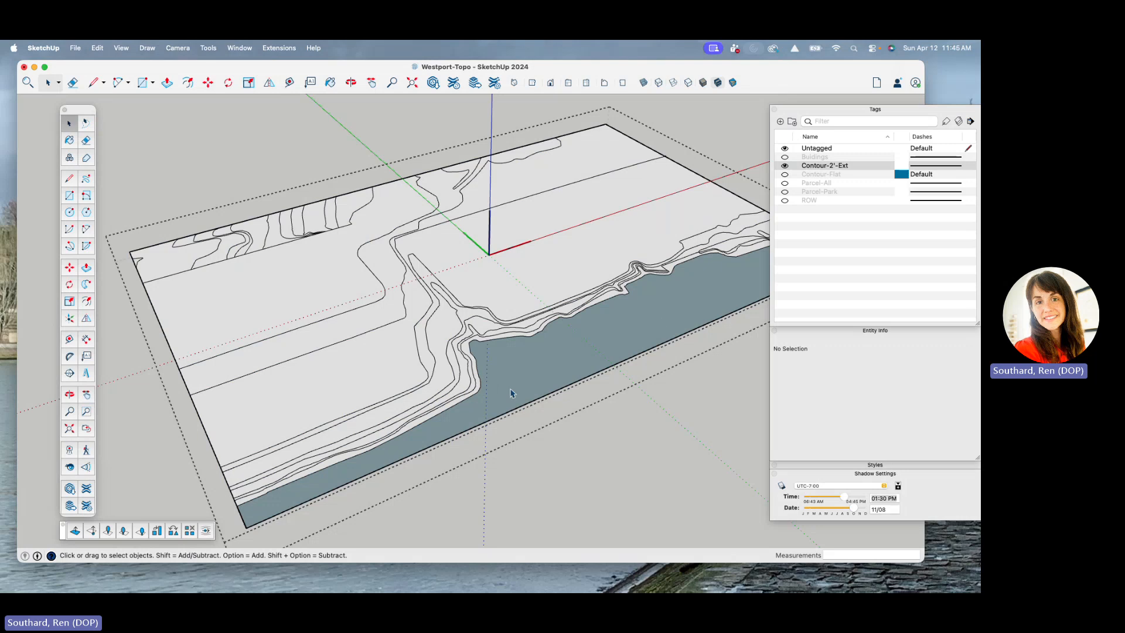
pyautogui.moveTo(509, 389); pyautogui.dragTo(195, 174, button='middle')
pyautogui.click(243, 240)
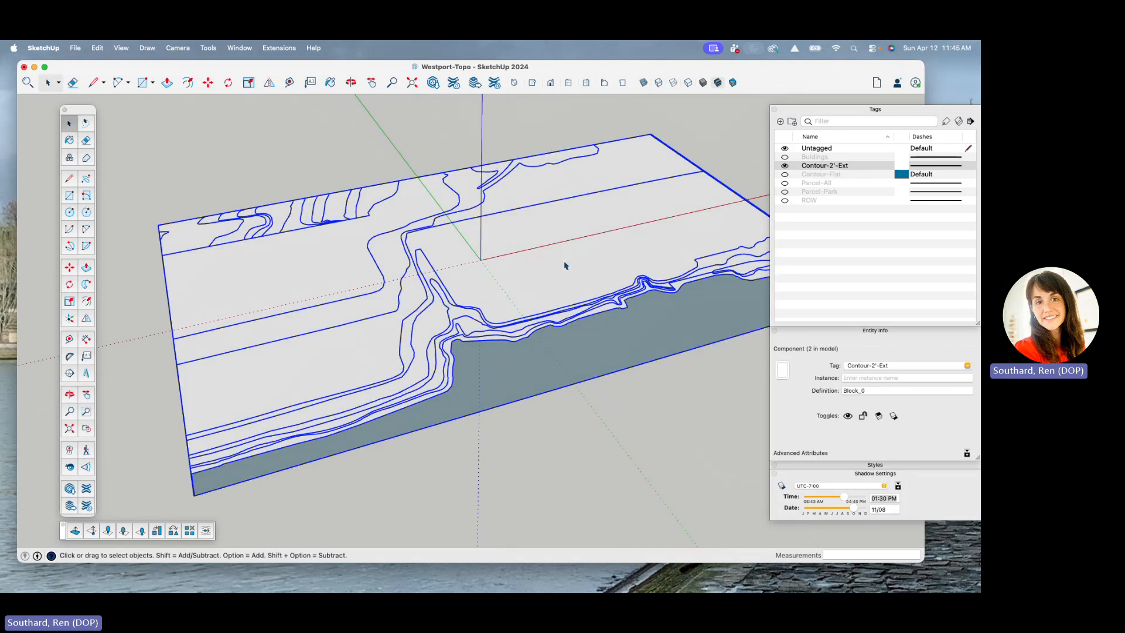
pyautogui.scroll(3, 480, 389)
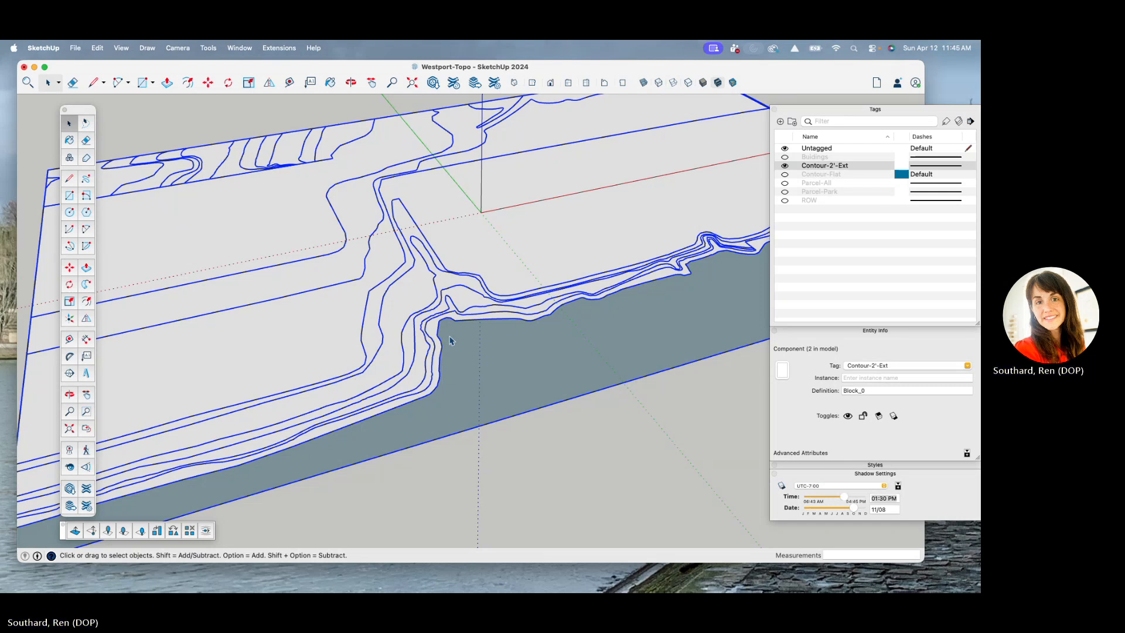
pyautogui.doubleClick(449, 338)
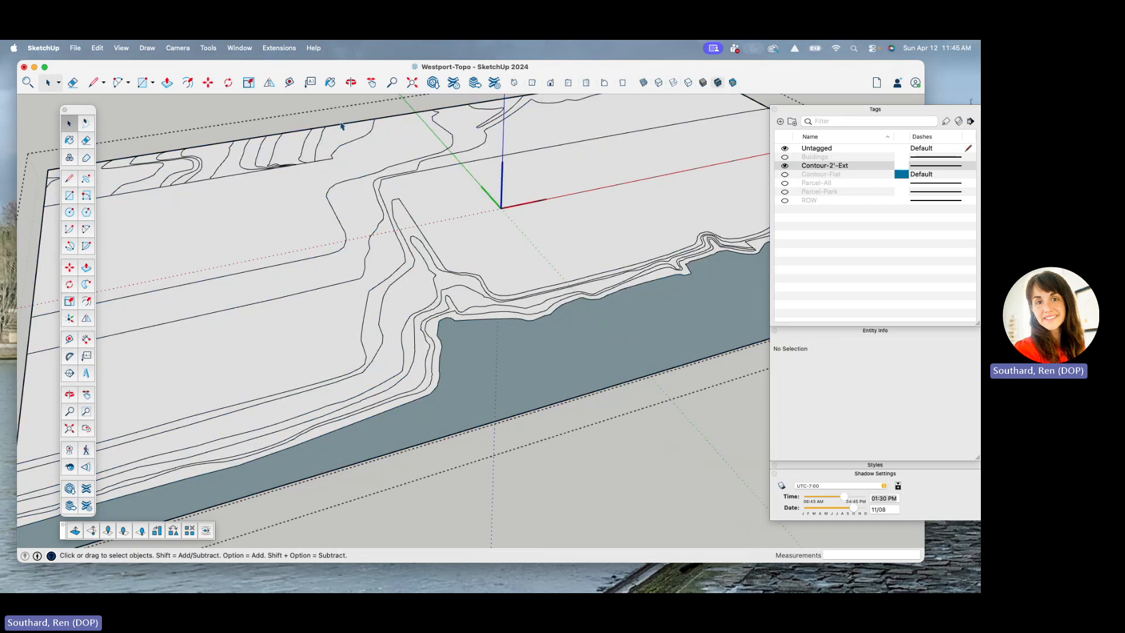
# - Push/Pull the first contour band along the water's edge up 2'
pyautogui.click(167, 83)
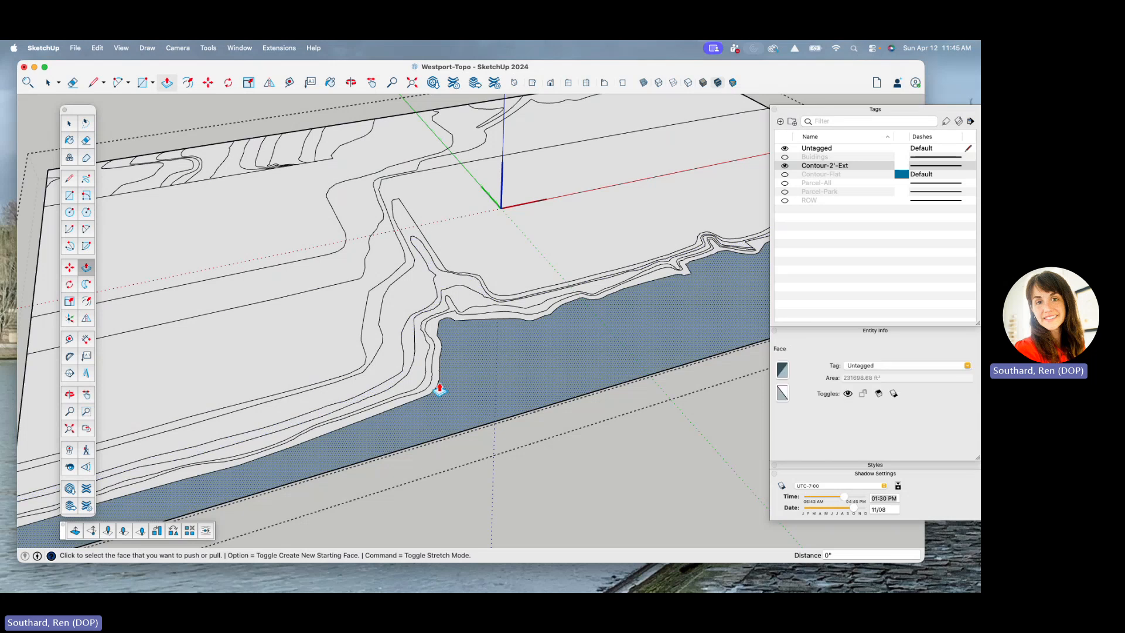
pyautogui.scroll(3, 439, 389)
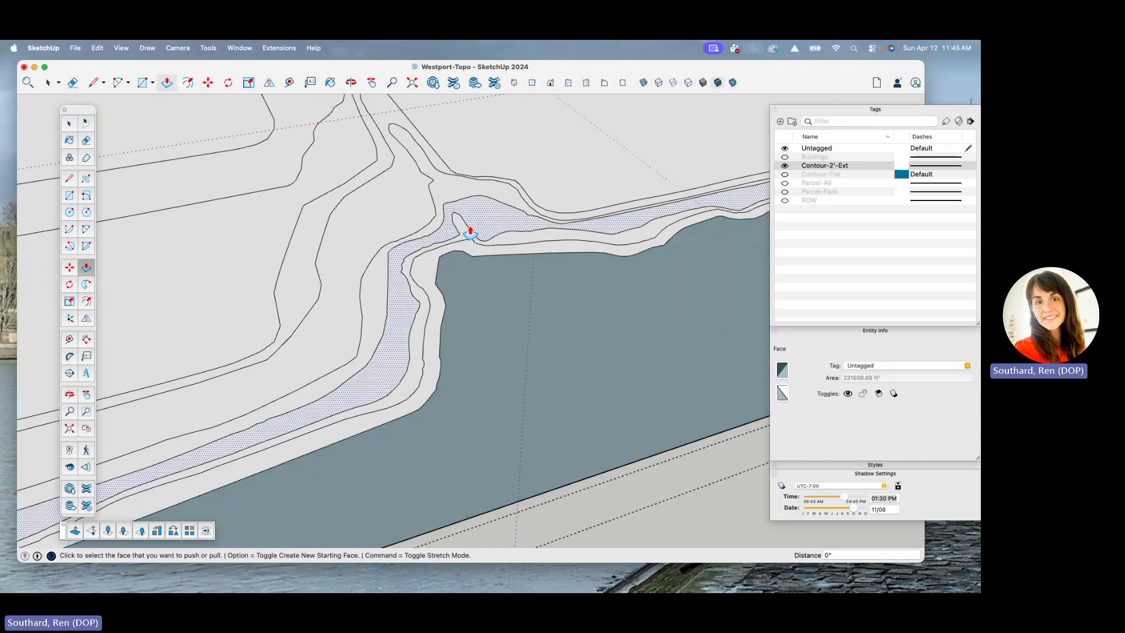
pyautogui.moveTo(470, 233); pyautogui.dragTo(409, 341, button='middle')
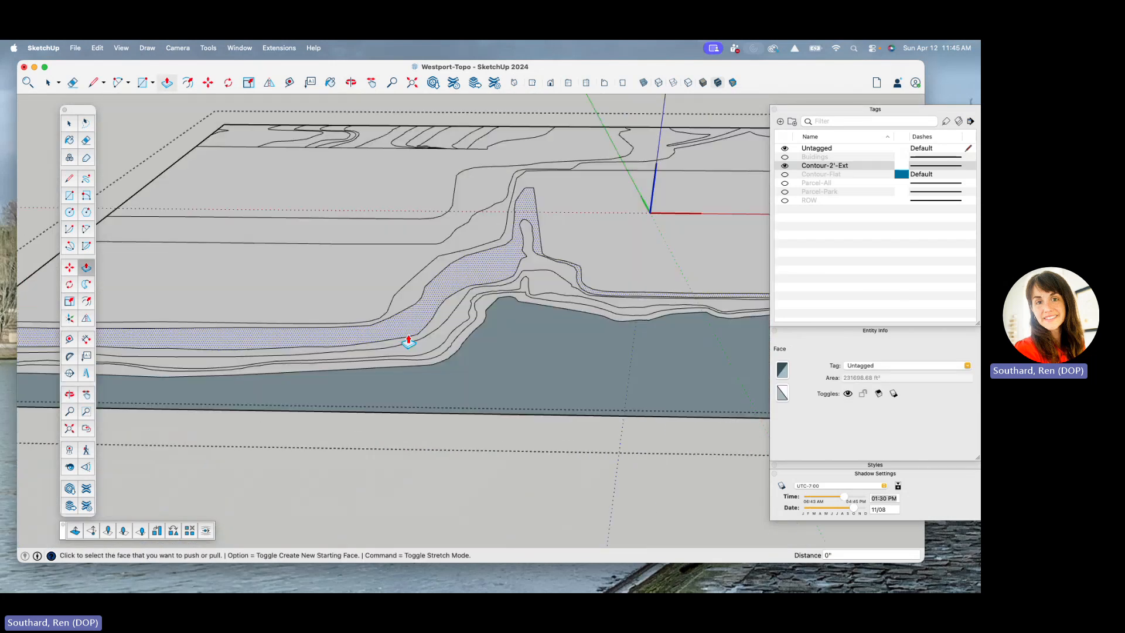
pyautogui.click(487, 404)
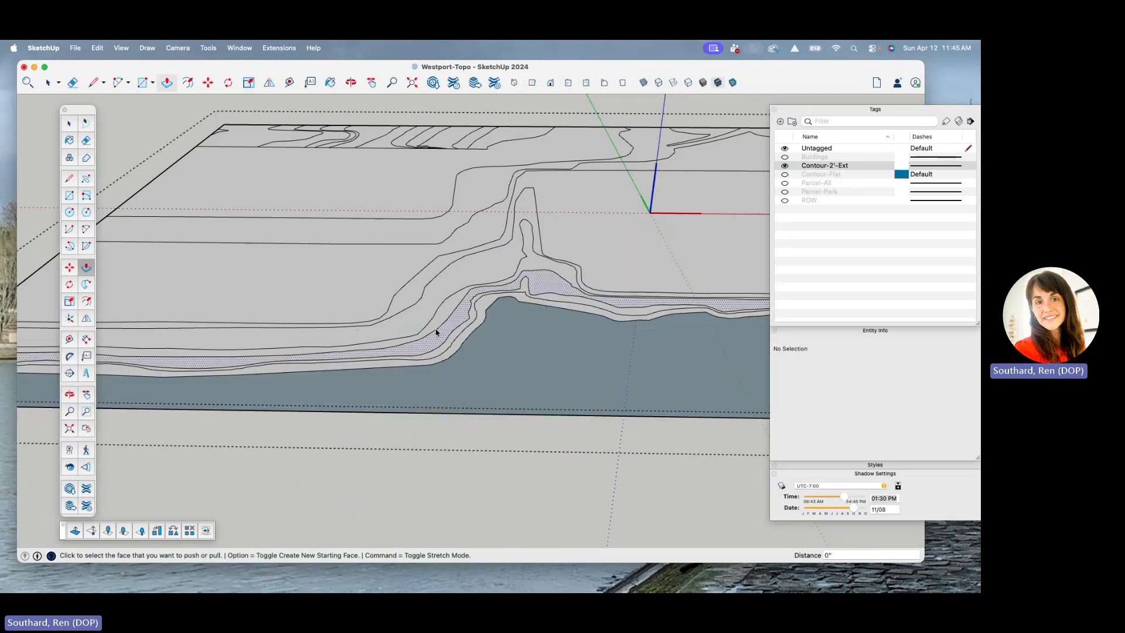
pyautogui.scroll(3, 434, 329)
pyautogui.press('Escape')
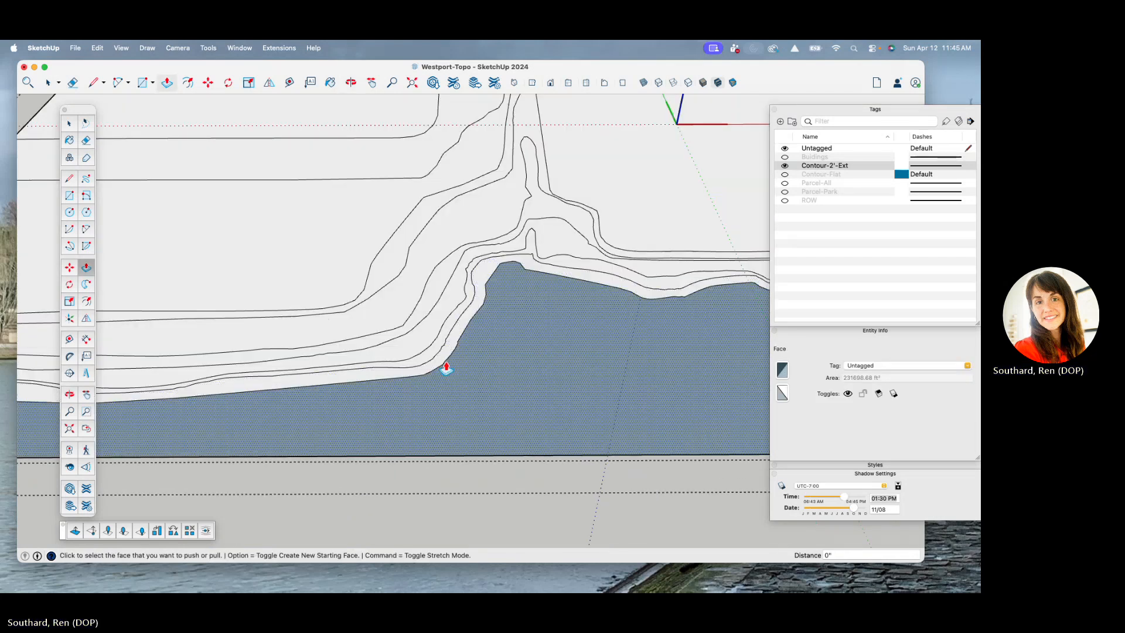
pyautogui.scroll(4, 469, 326)
pyautogui.click(474, 330)
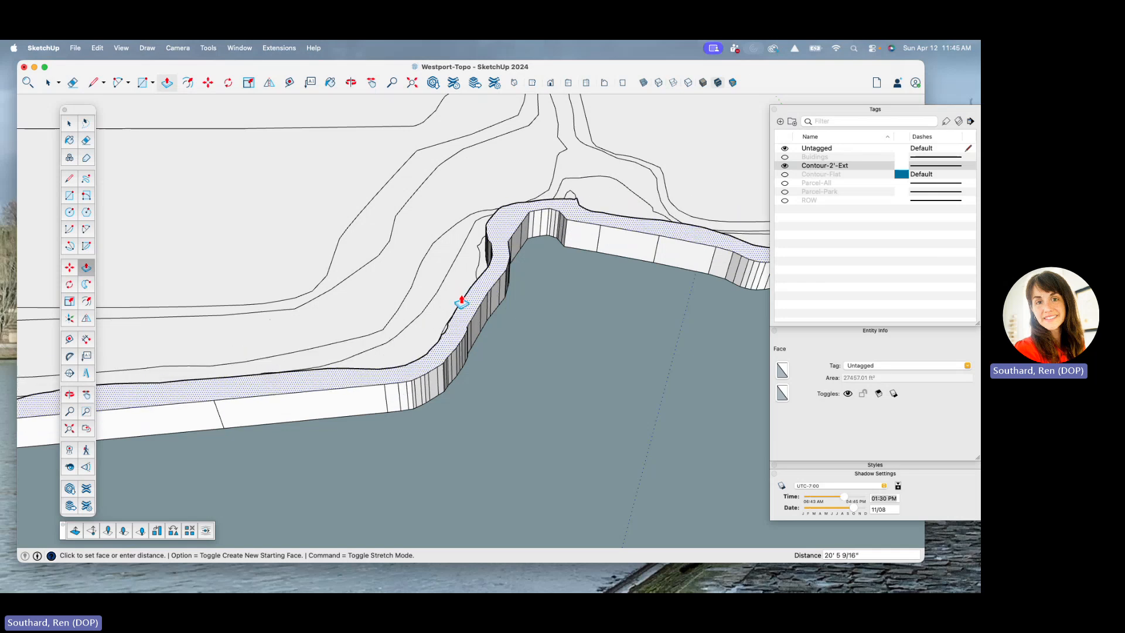
pyautogui.write('2')
pyautogui.press('Return')
# - Push/Pull the successive inland contour bands up 2' to match the first shoreline band
pyautogui.scroll(3, 463, 334)
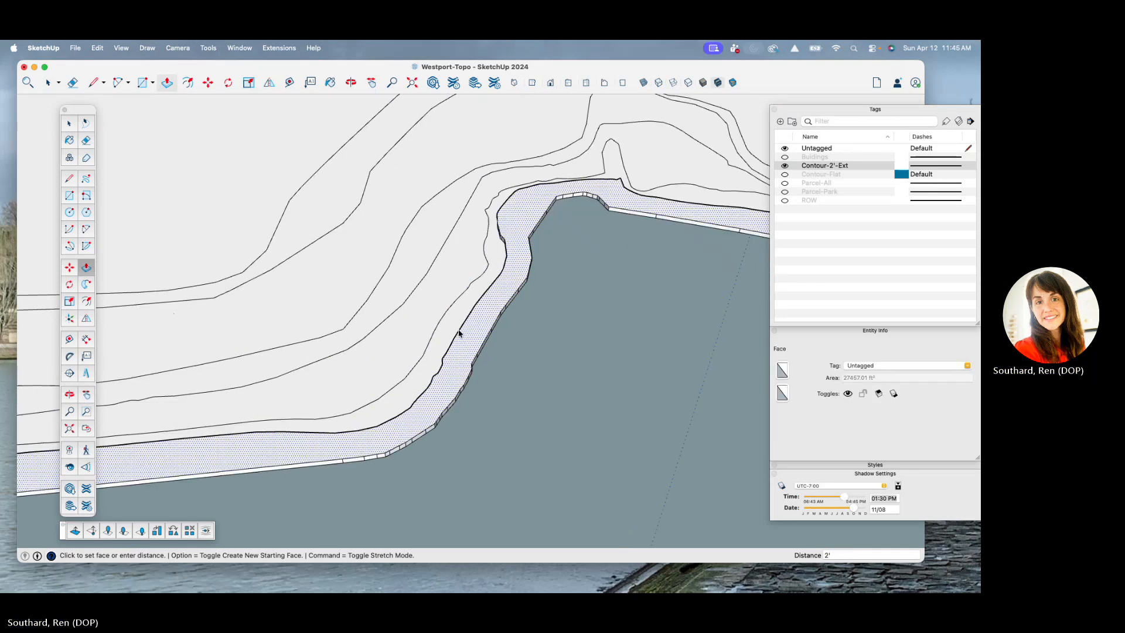
pyautogui.moveTo(437, 334); pyautogui.dragTo(545, 247, button='middle')
pyautogui.click(454, 312)
pyautogui.click(480, 315)
pyautogui.click(404, 302)
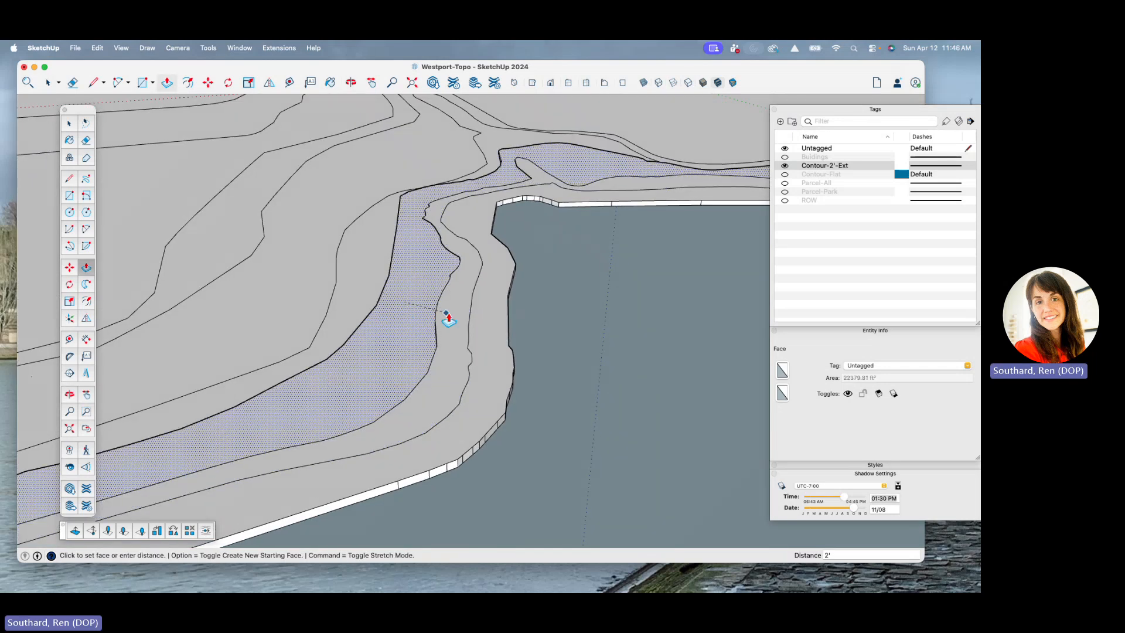
pyautogui.click(449, 313)
pyautogui.click(376, 284)
pyautogui.click(402, 286)
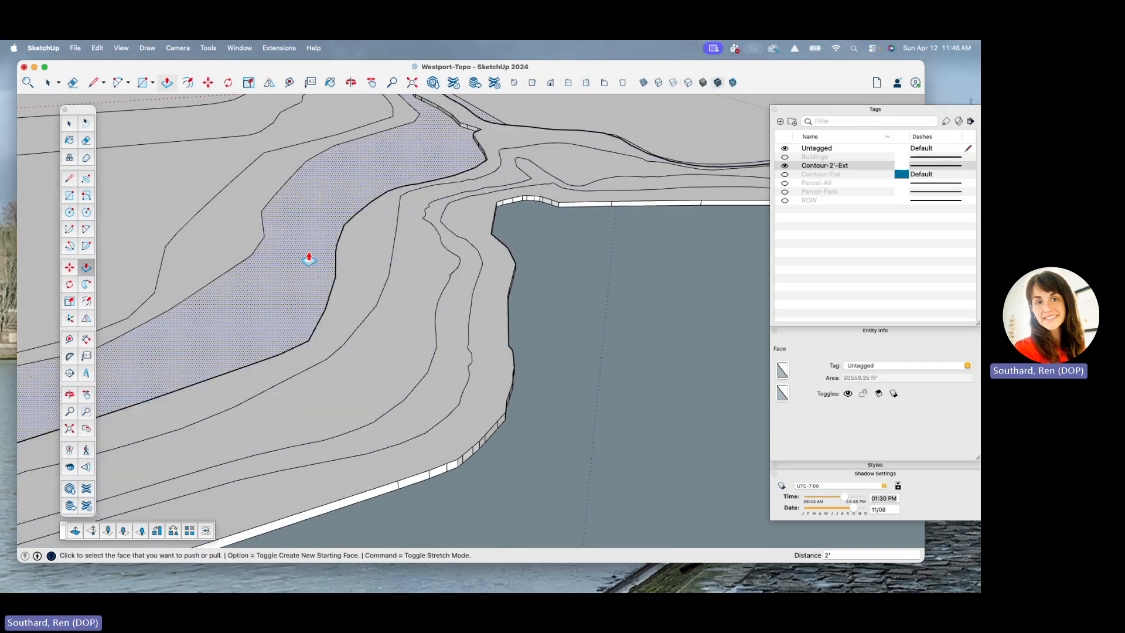
pyautogui.click(306, 246)
pyautogui.click(346, 274)
# - Push/Pull the remaining low contour pieces at the positive red-axis end of the shoreline up 2'
pyautogui.moveTo(309, 266); pyautogui.dragTo(226, 253, button='middle')
pyautogui.scroll(-5, 226, 254)
pyautogui.scroll(5, 615, 299)
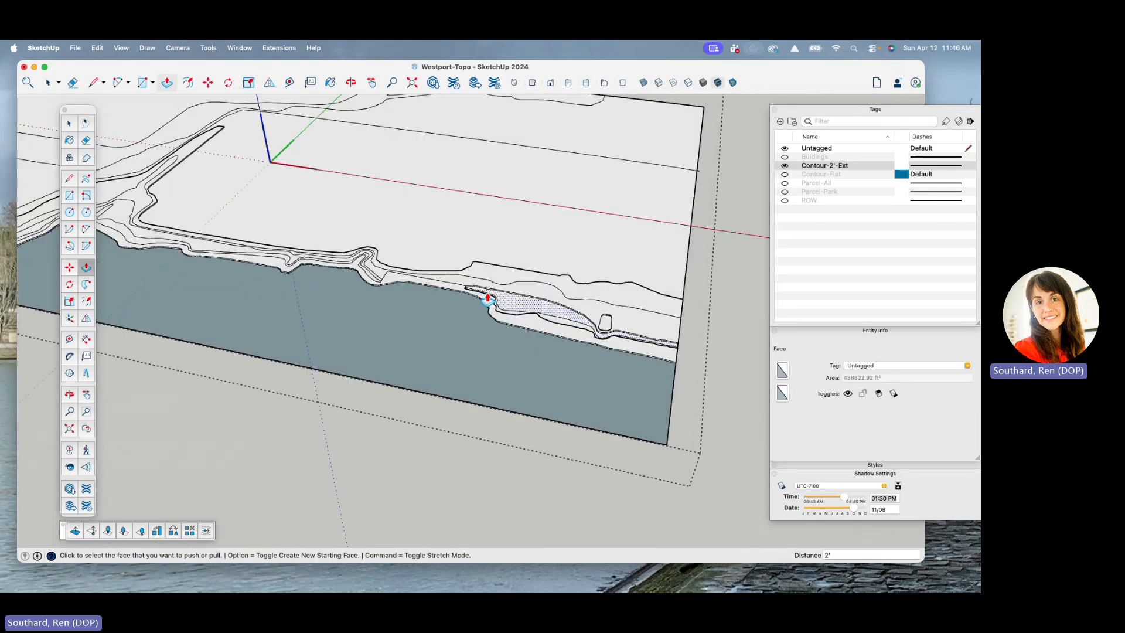
pyautogui.scroll(10, 486, 292)
pyautogui.moveTo(487, 292); pyautogui.dragTo(467, 281, button='middle')
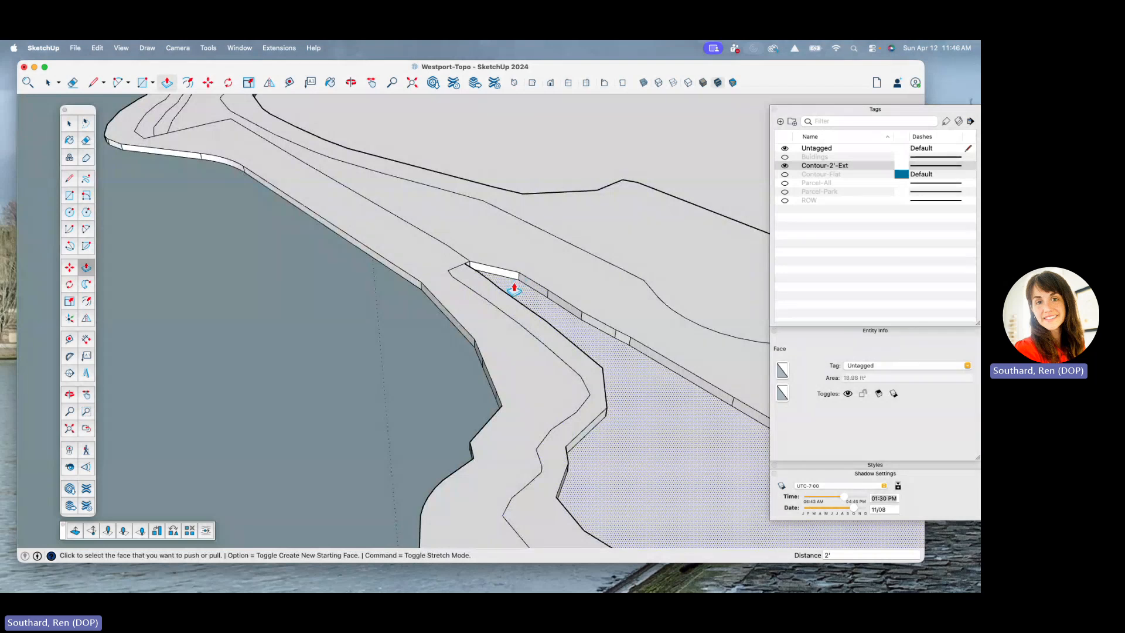
pyautogui.scroll(-5, 465, 270)
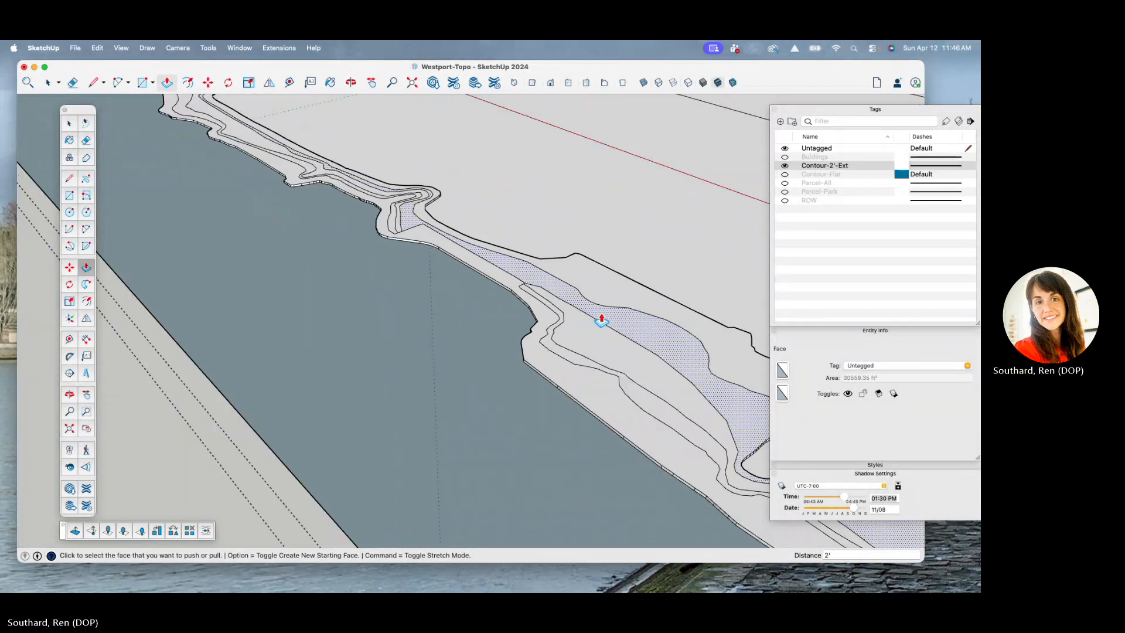
# - Raise the second contour band from the water, including its separate piece past the inlet, by another 2'
pyautogui.scroll(5, 445, 223)
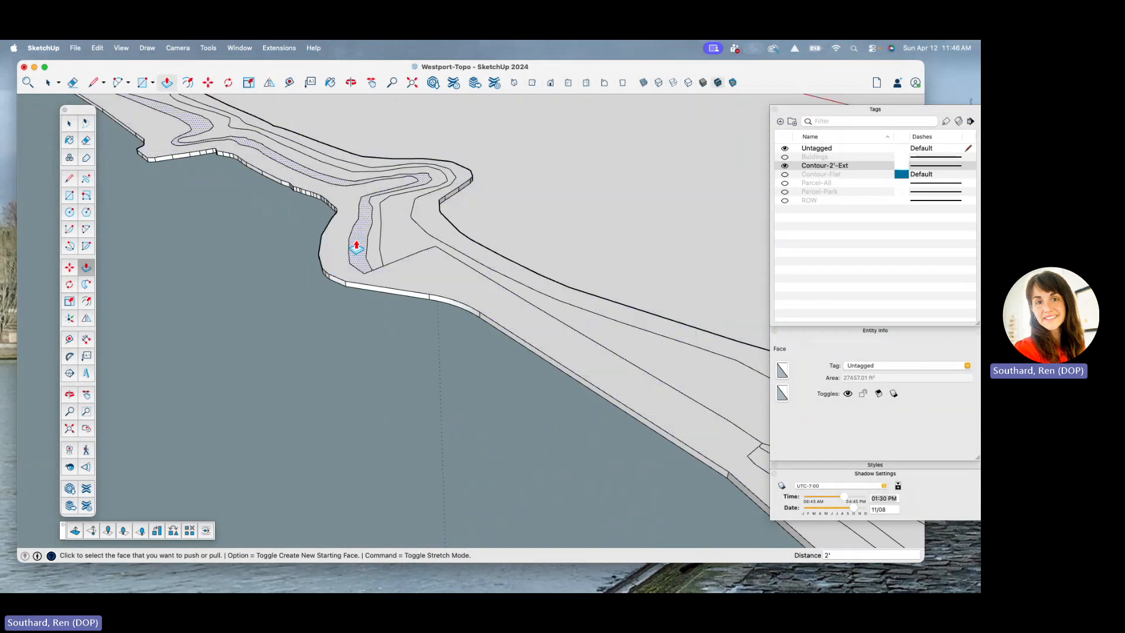
pyautogui.scroll(4, 356, 247)
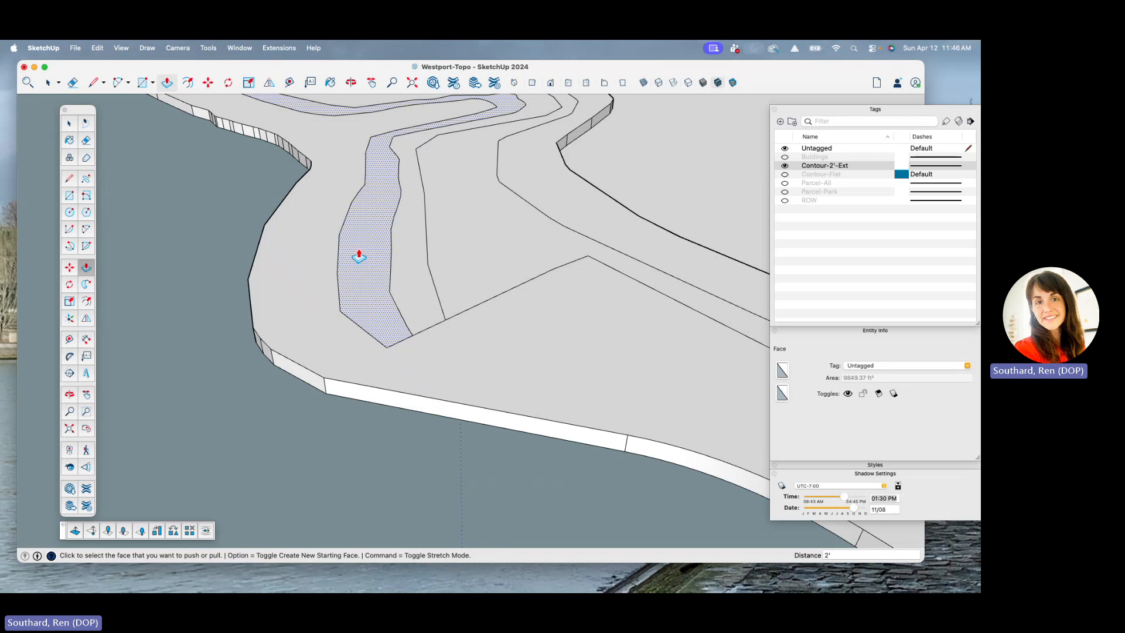
pyautogui.scroll(-5, 359, 256)
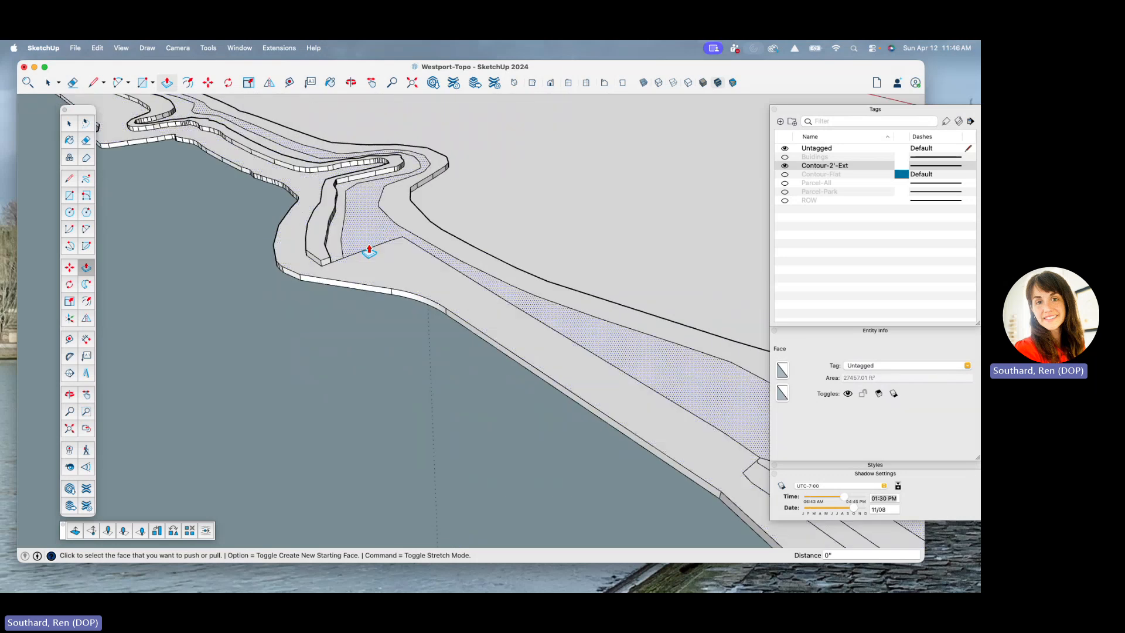
pyautogui.scroll(-5, 307, 261)
pyautogui.scroll(3, 469, 361)
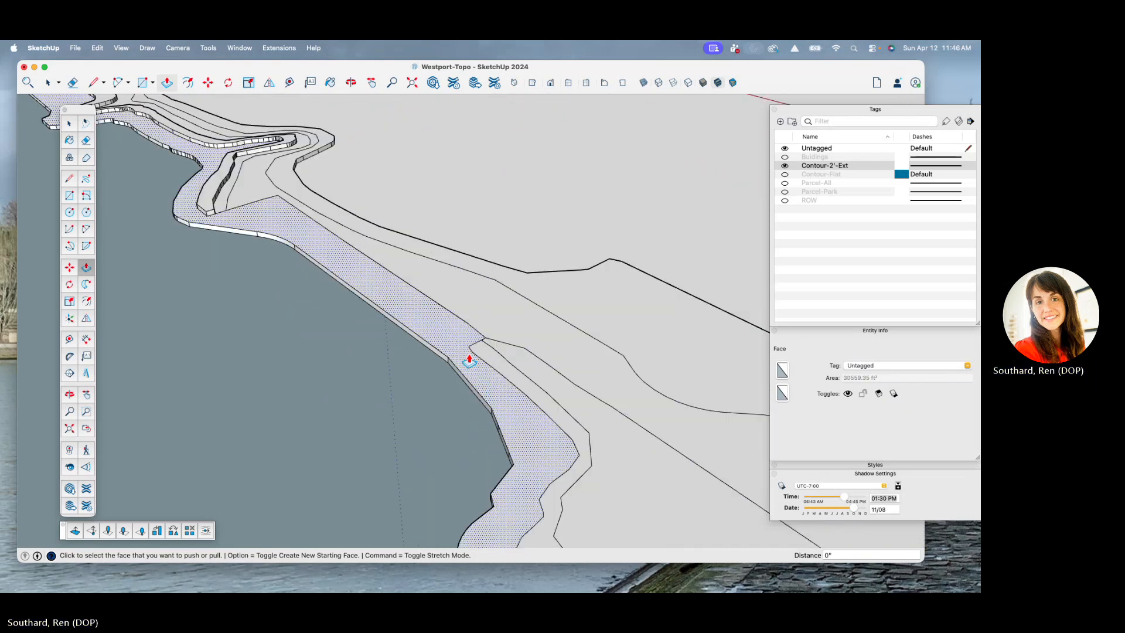
pyautogui.scroll(4, 470, 353)
pyautogui.doubleClick(489, 355)
pyautogui.scroll(-4, 489, 355)
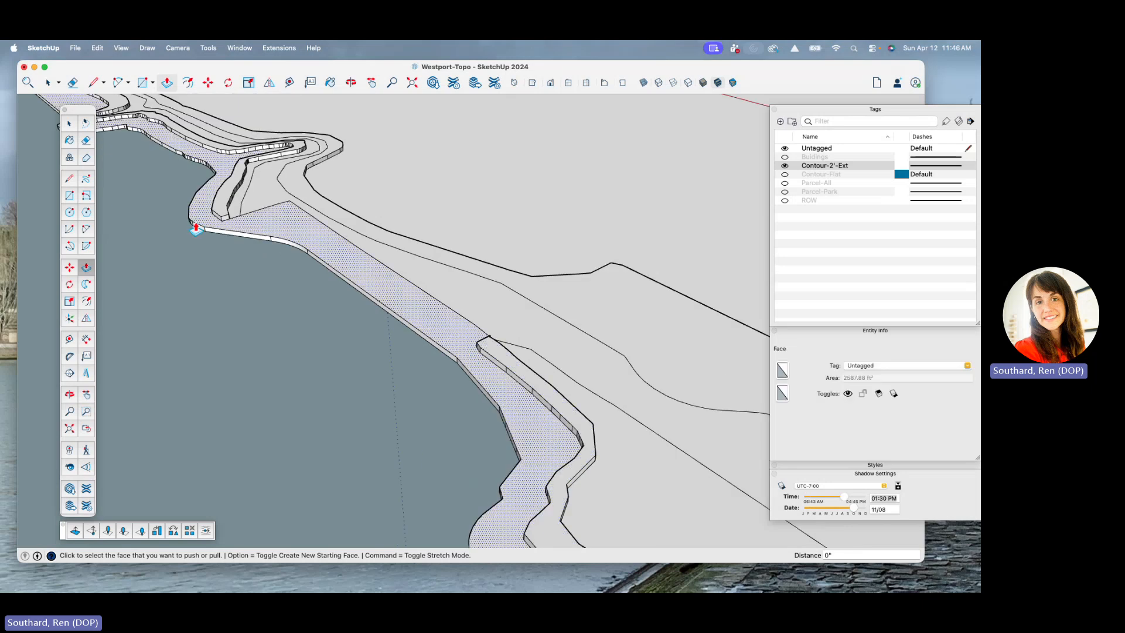
# - Raise the third contour band and its separate piece past the inlet by 2' to meet the second band's level
pyautogui.scroll(-3, 420, 329)
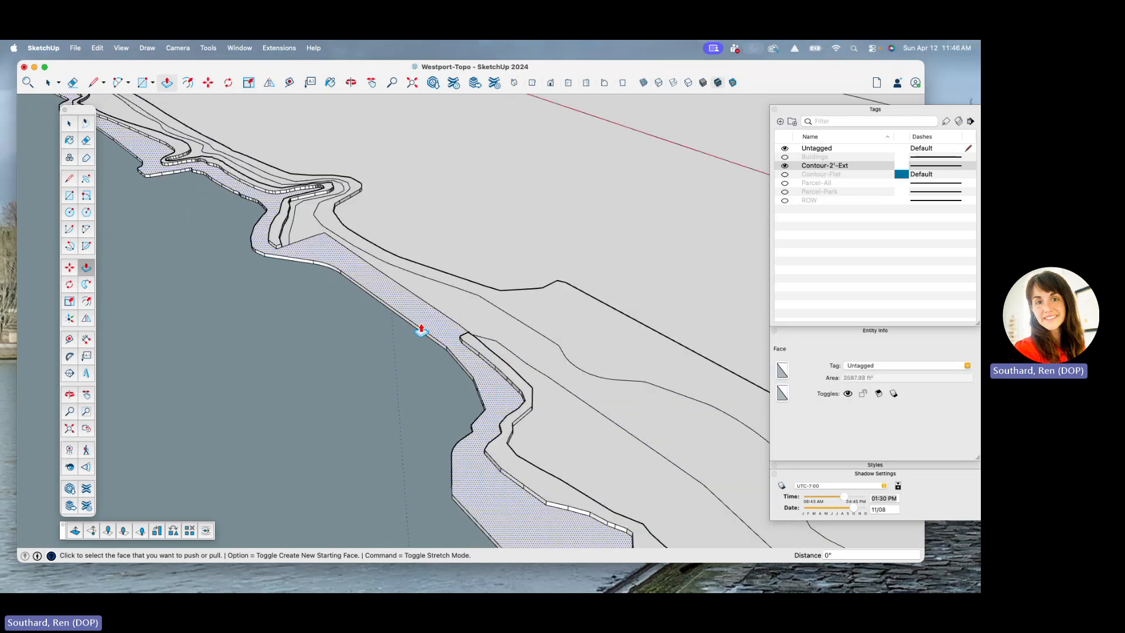
pyautogui.moveTo(420, 329); pyautogui.dragTo(359, 409, button='middle')
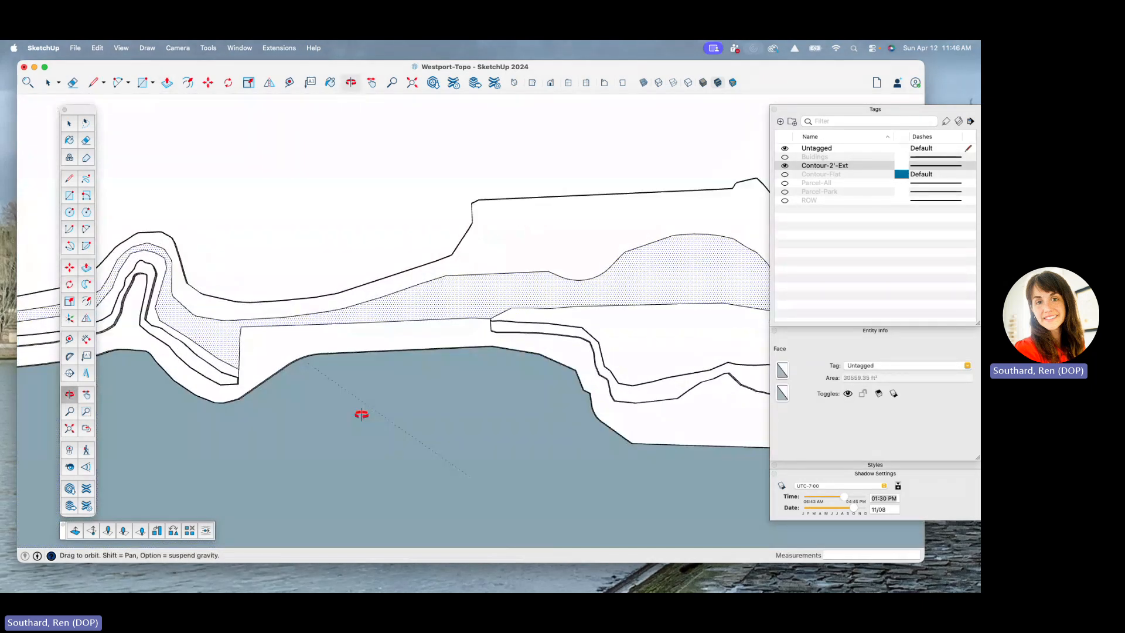
pyautogui.moveTo(502, 389); pyautogui.dragTo(259, 263, button='middle')
pyautogui.scroll(5, 267, 290)
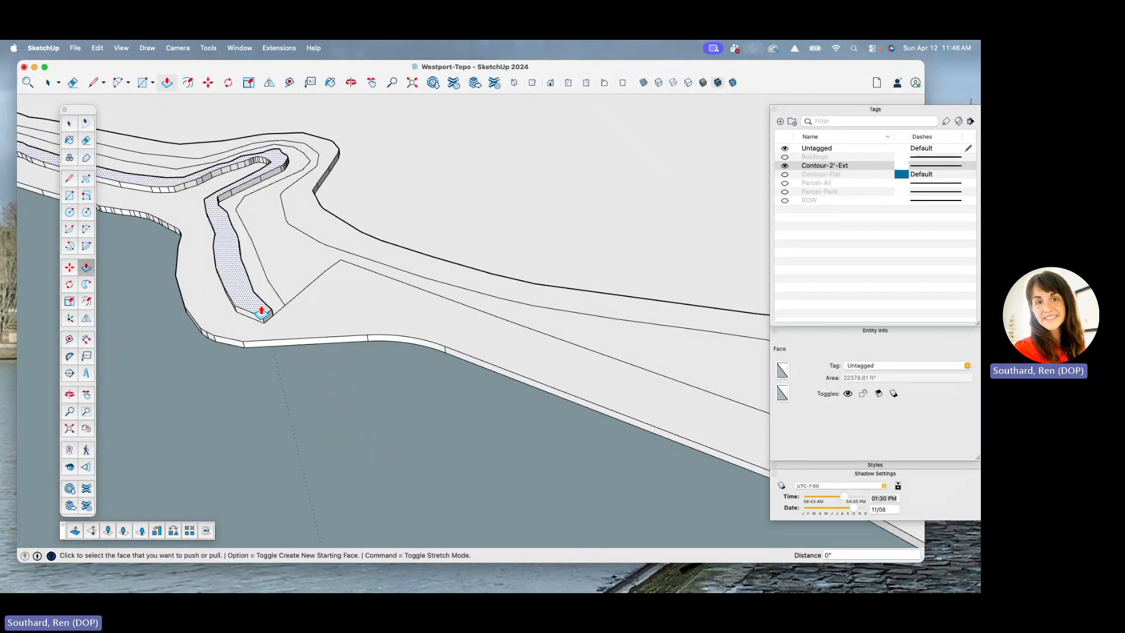
pyautogui.click(243, 290)
pyautogui.scroll(-5, 246, 273)
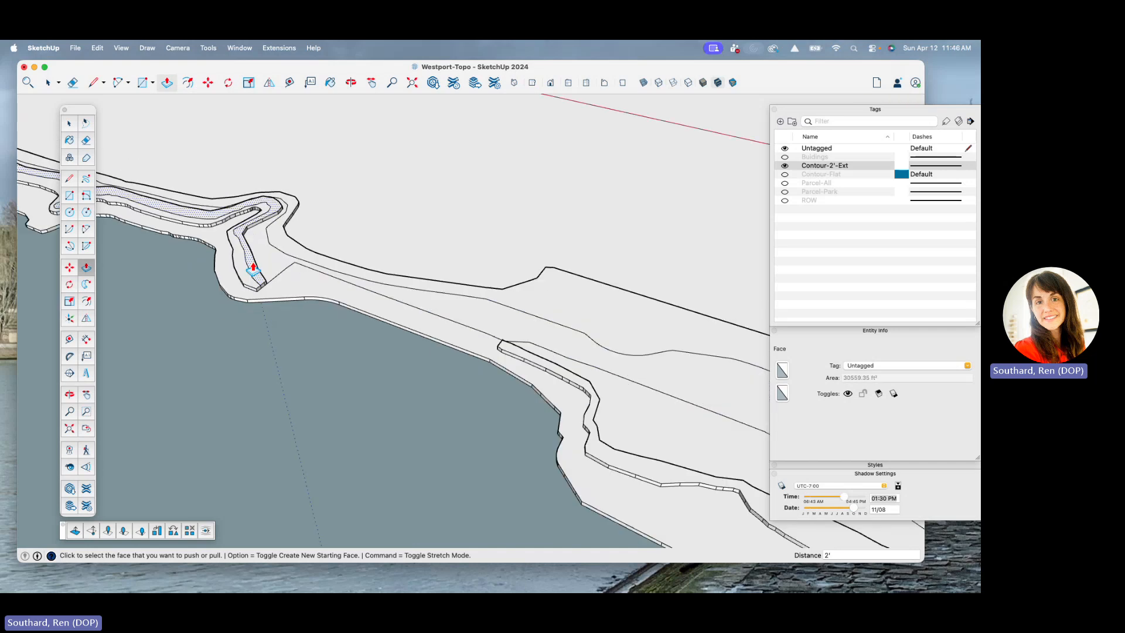
pyautogui.click(602, 382)
pyautogui.click(560, 371)
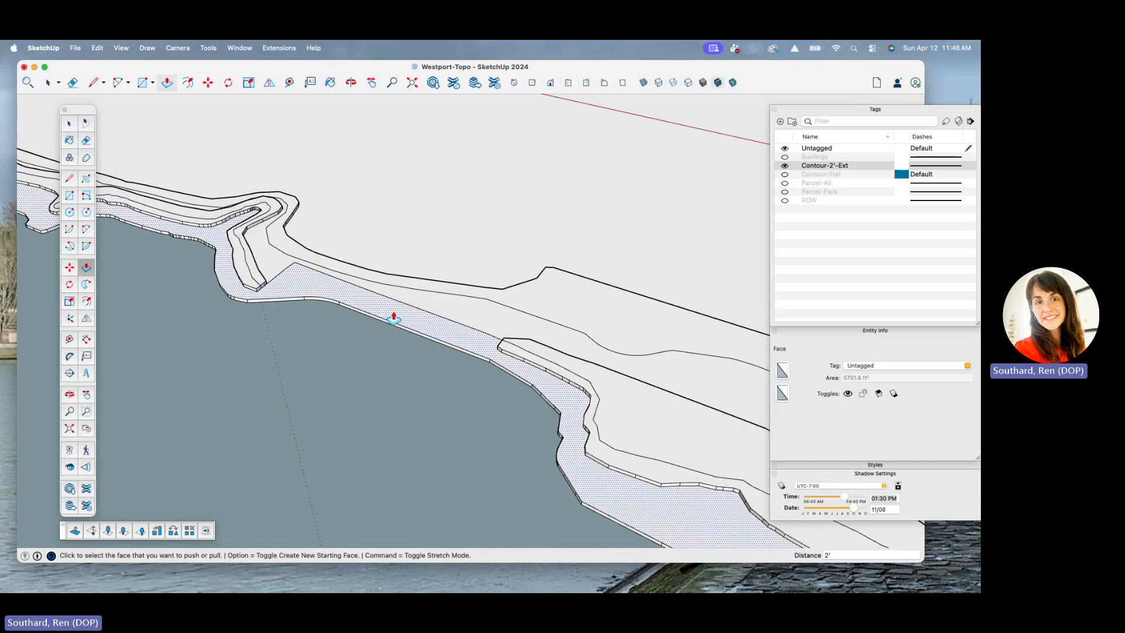
# - Push/Pull the third contour band and its separate piece up another 2' to step above the second band
pyautogui.moveTo(394, 318); pyautogui.dragTo(252, 271, button='middle')
pyautogui.click(252, 274)
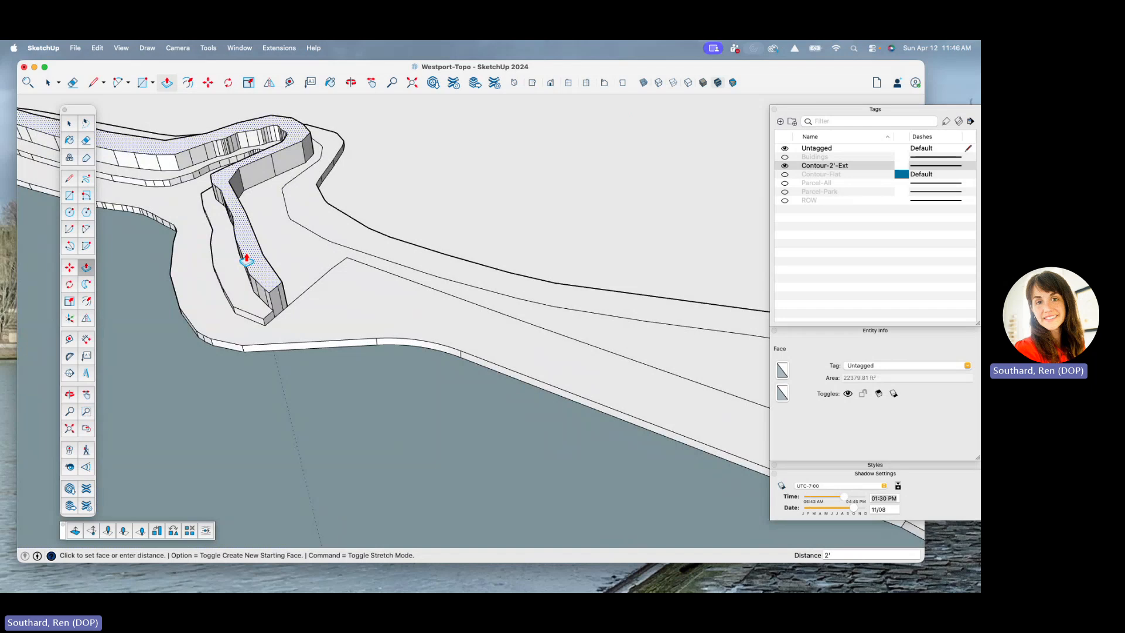
pyautogui.press('Return')
pyautogui.scroll(-5, 282, 260)
pyautogui.scroll(3, 683, 367)
pyautogui.click(644, 374)
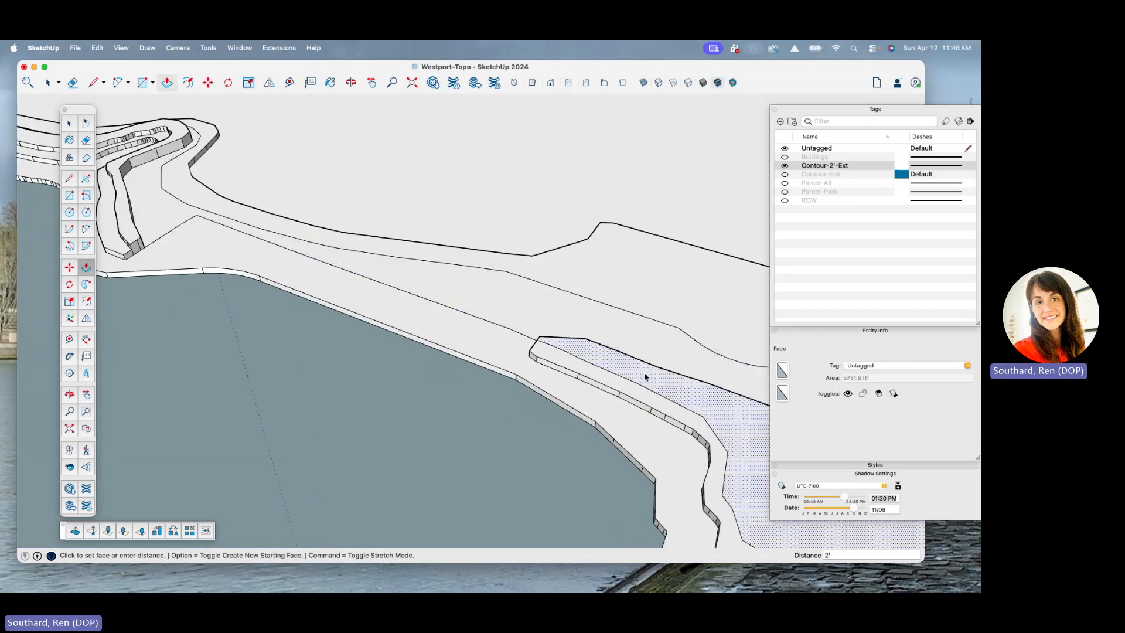
pyautogui.click(644, 371)
# - Push/Pull the fourth contour band up in repeated 2' increments to step above the third band
pyautogui.scroll(-2, 511, 315)
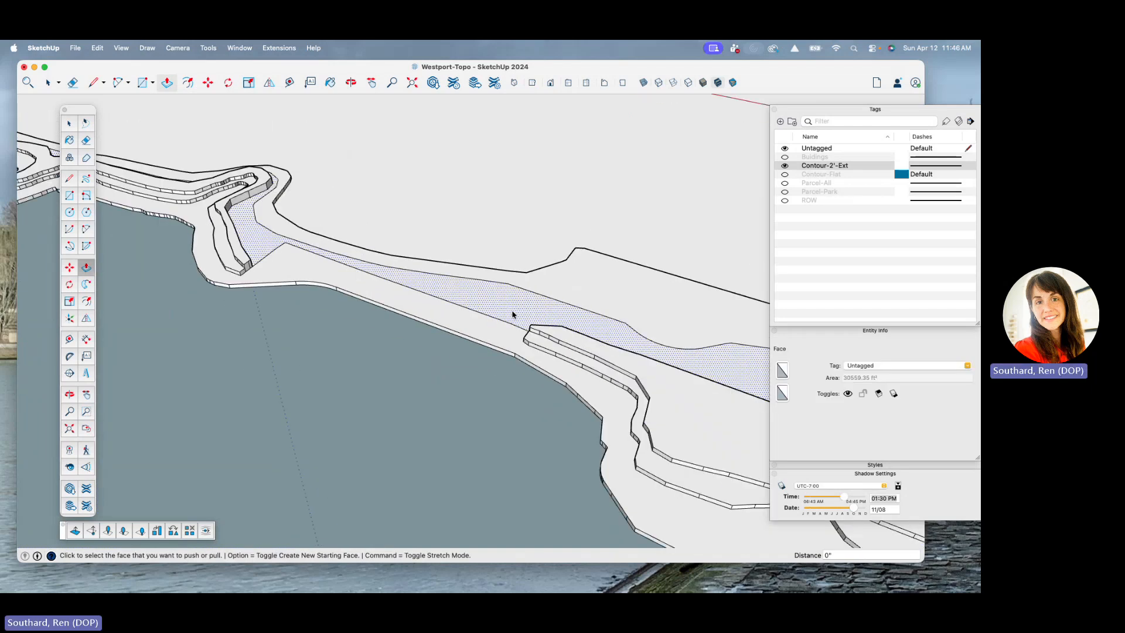
pyautogui.moveTo(516, 310); pyautogui.dragTo(356, 246, button='middle')
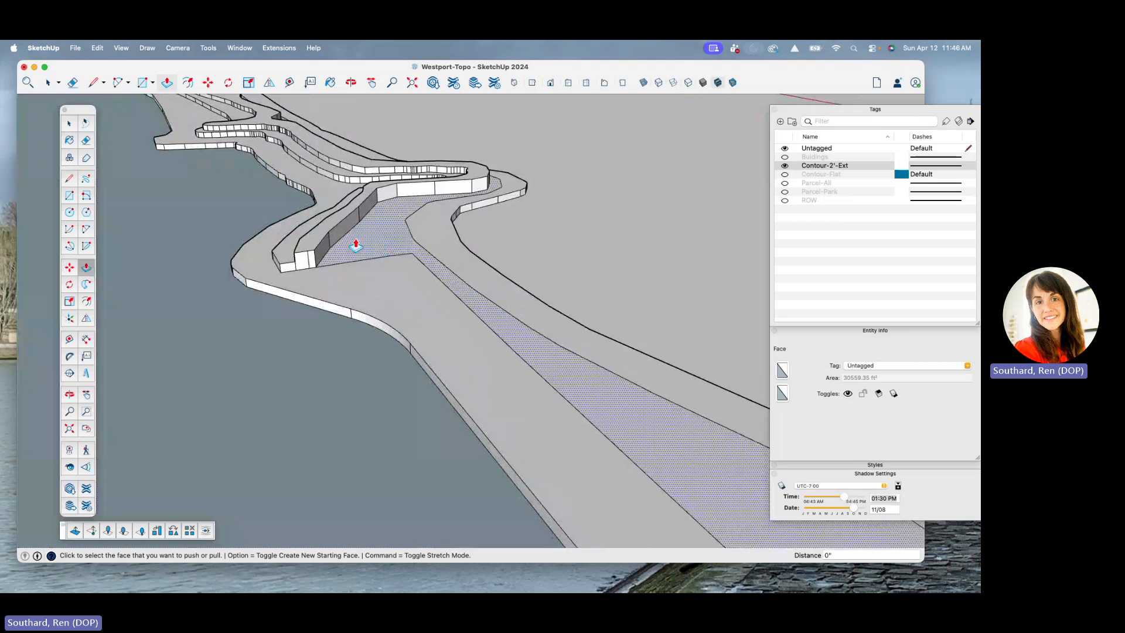
pyautogui.doubleClick(357, 246)
pyautogui.doubleClick(360, 244)
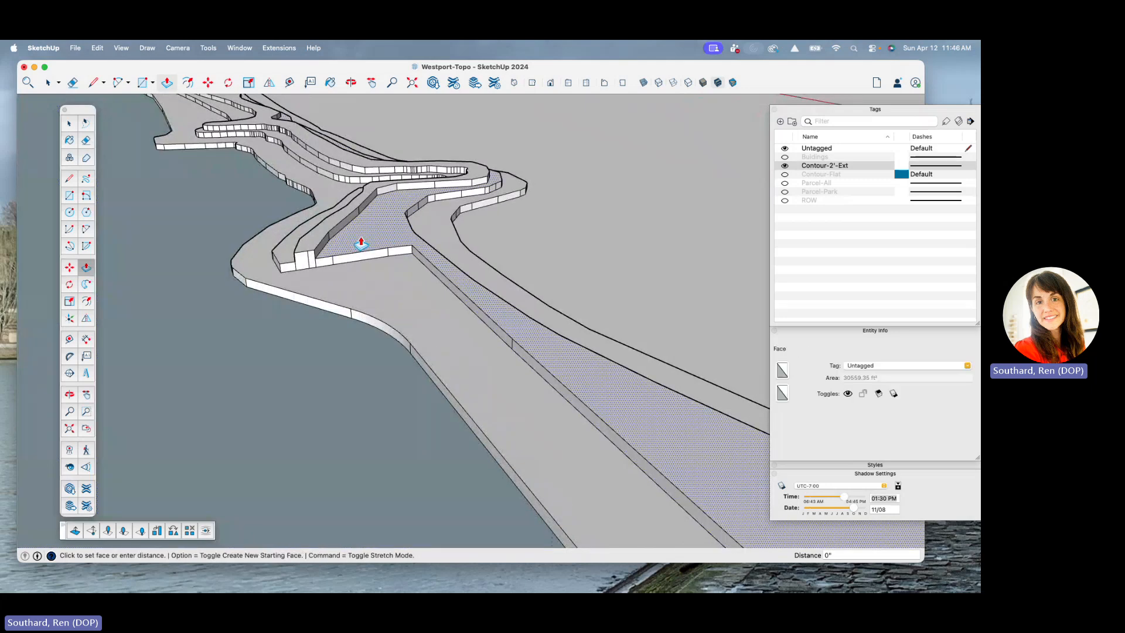
pyautogui.doubleClick(366, 226)
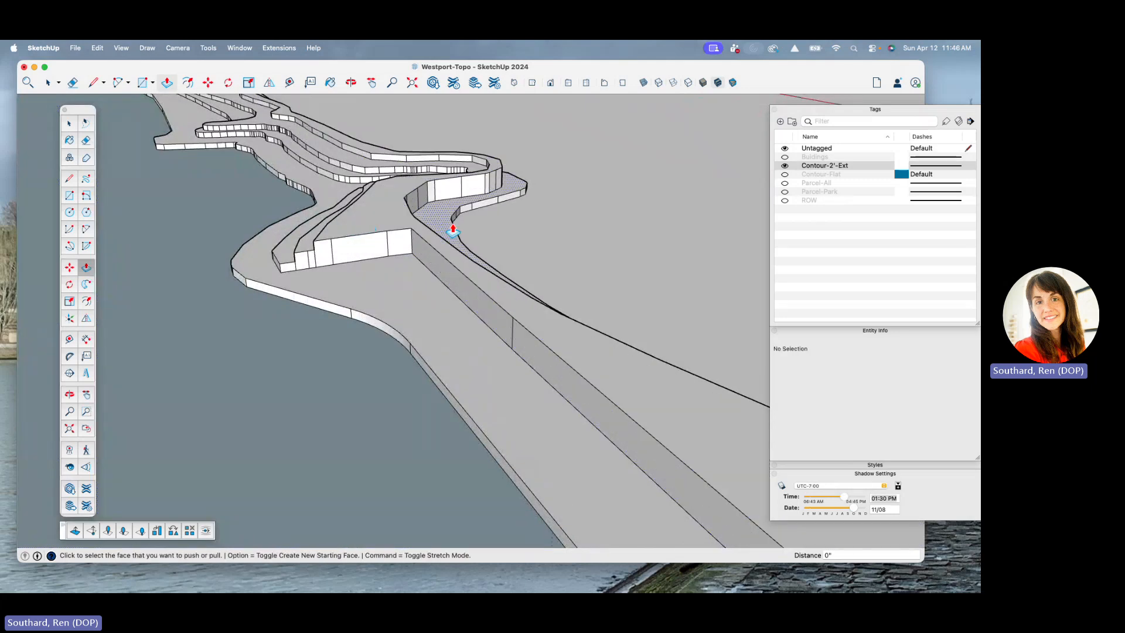
# - Raise the contour faces inland of the fourth band, including the wide end ones, 8' to match the fourth band's level
pyautogui.click(433, 214)
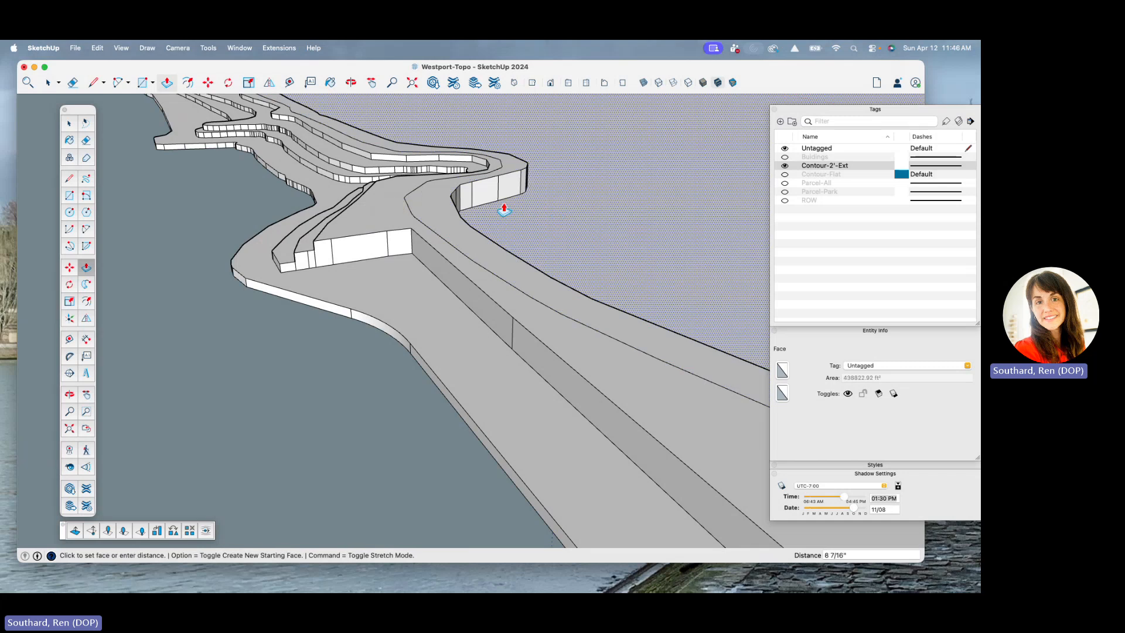
pyautogui.click(428, 205)
pyautogui.scroll(-5, 478, 208)
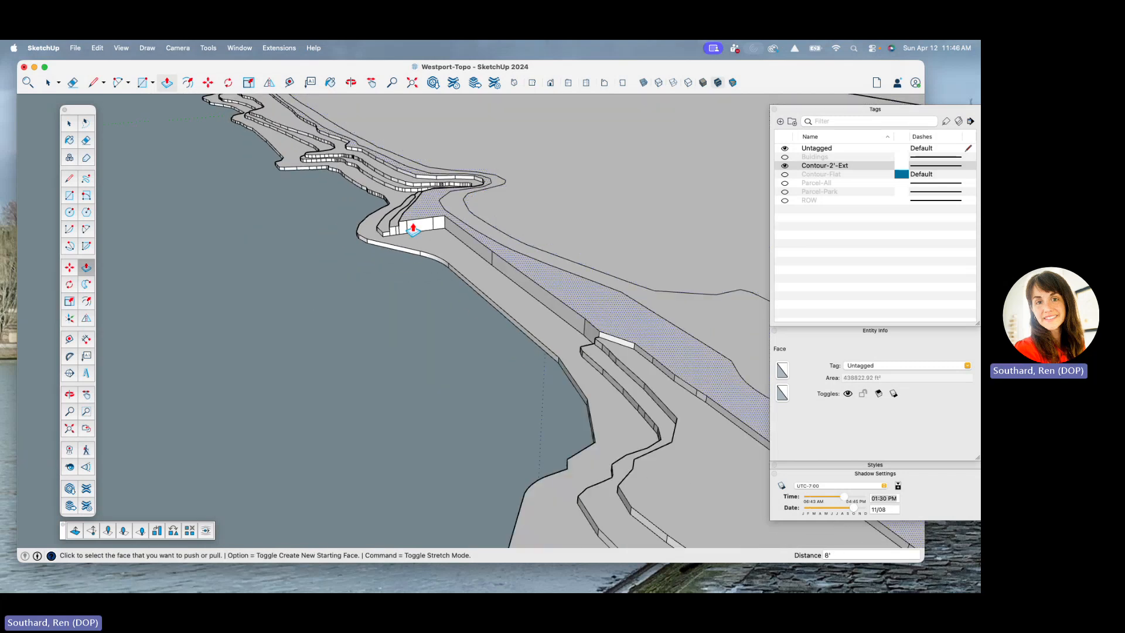
pyautogui.scroll(-3, 506, 269)
pyautogui.scroll(-5, 543, 296)
pyautogui.moveTo(383, 147); pyautogui.dragTo(459, 304, button='middle')
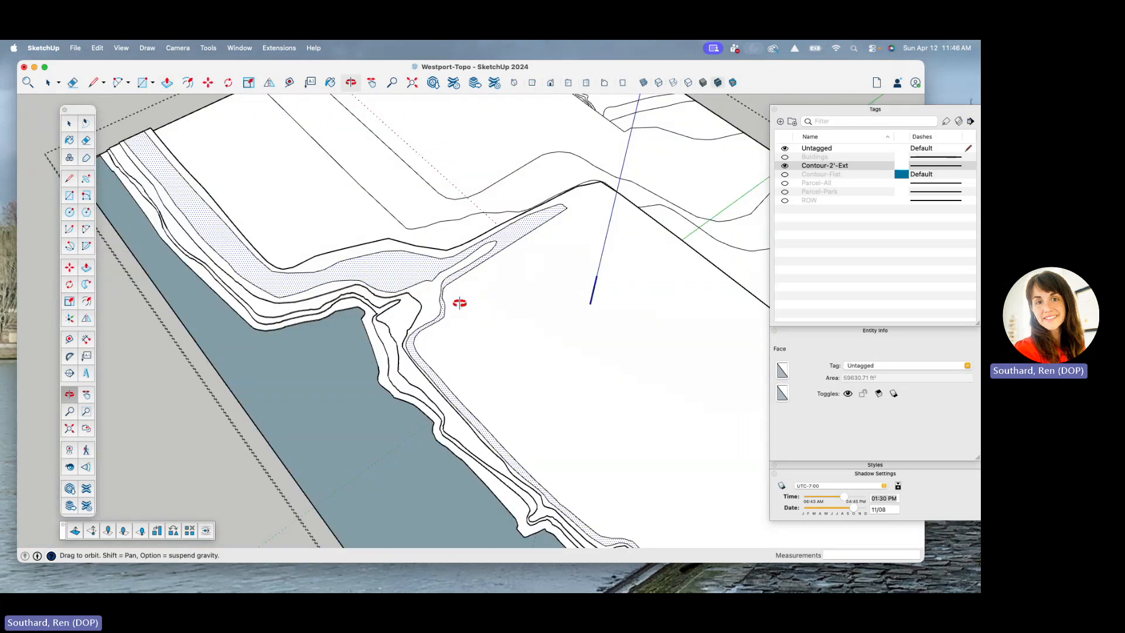
pyautogui.moveTo(227, 206); pyautogui.dragTo(273, 140, button='middle')
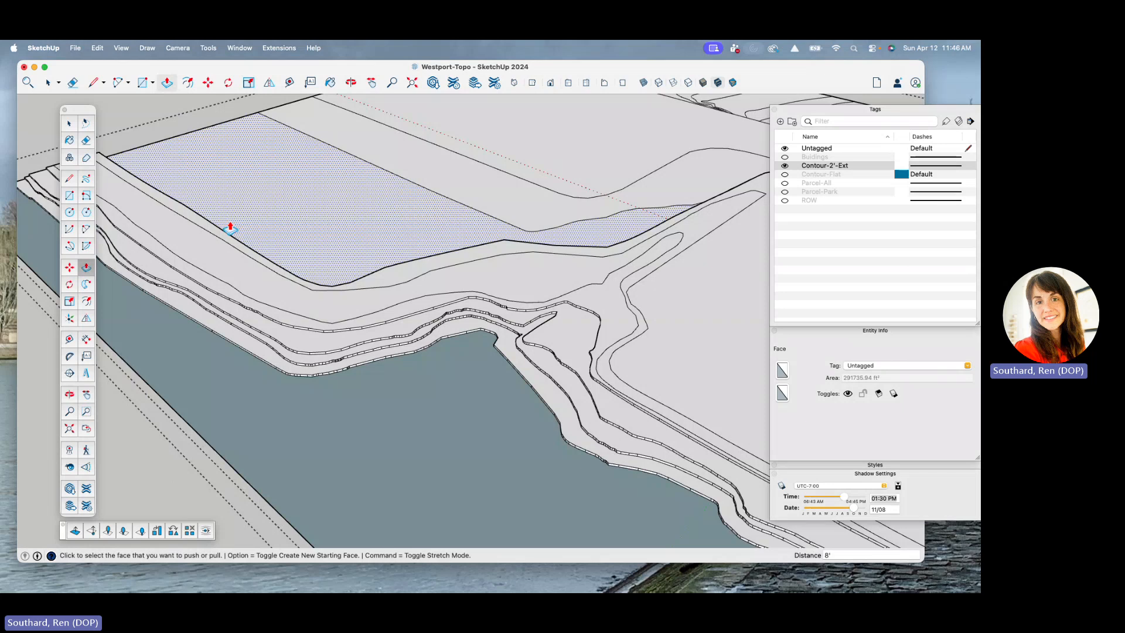
pyautogui.click(249, 178)
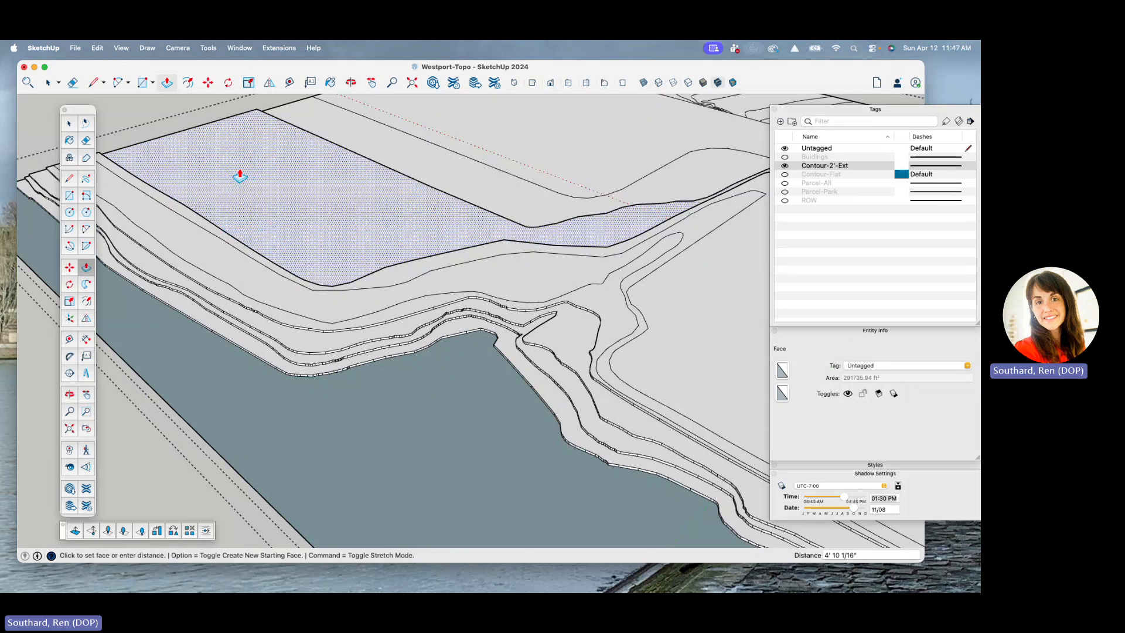
pyautogui.click(126, 195)
pyautogui.scroll(-3, 249, 185)
pyautogui.click(386, 174)
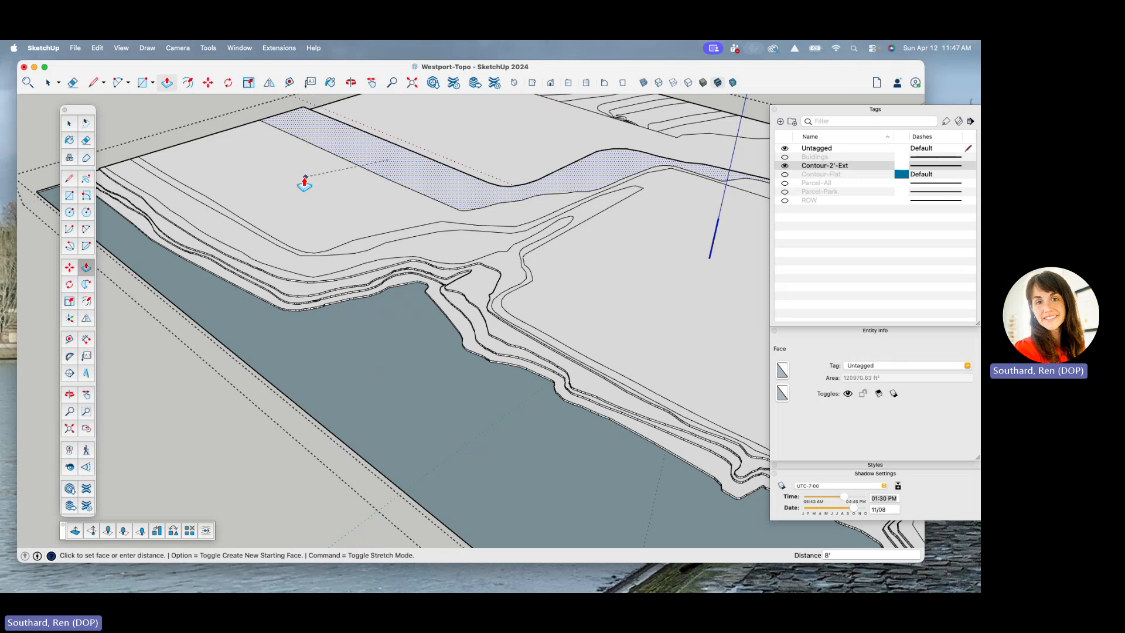
pyautogui.click(303, 180)
# - Push/Pull the fifth contour band from the water up 2' to step above the fourth band
pyautogui.scroll(-3, 305, 181)
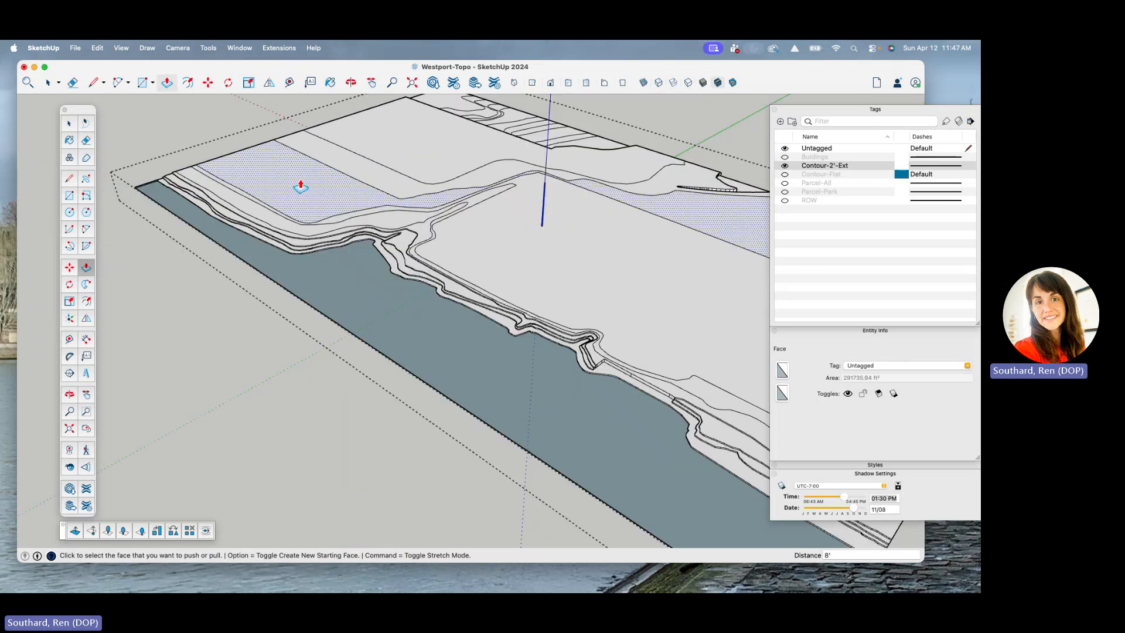
pyautogui.scroll(6, 404, 230)
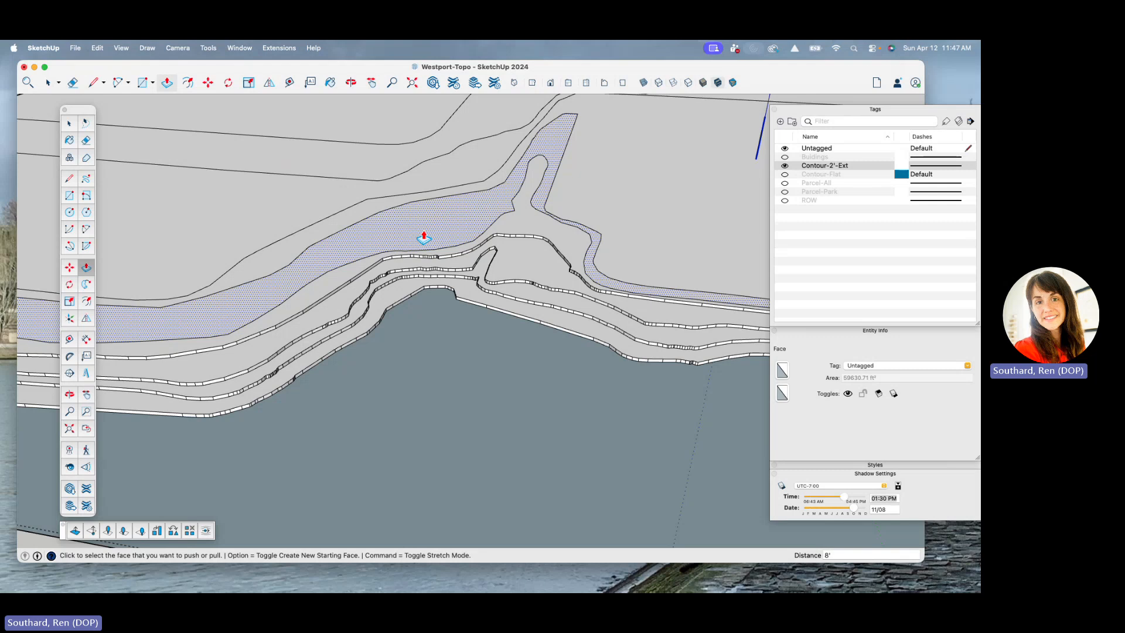
pyautogui.doubleClick(423, 237)
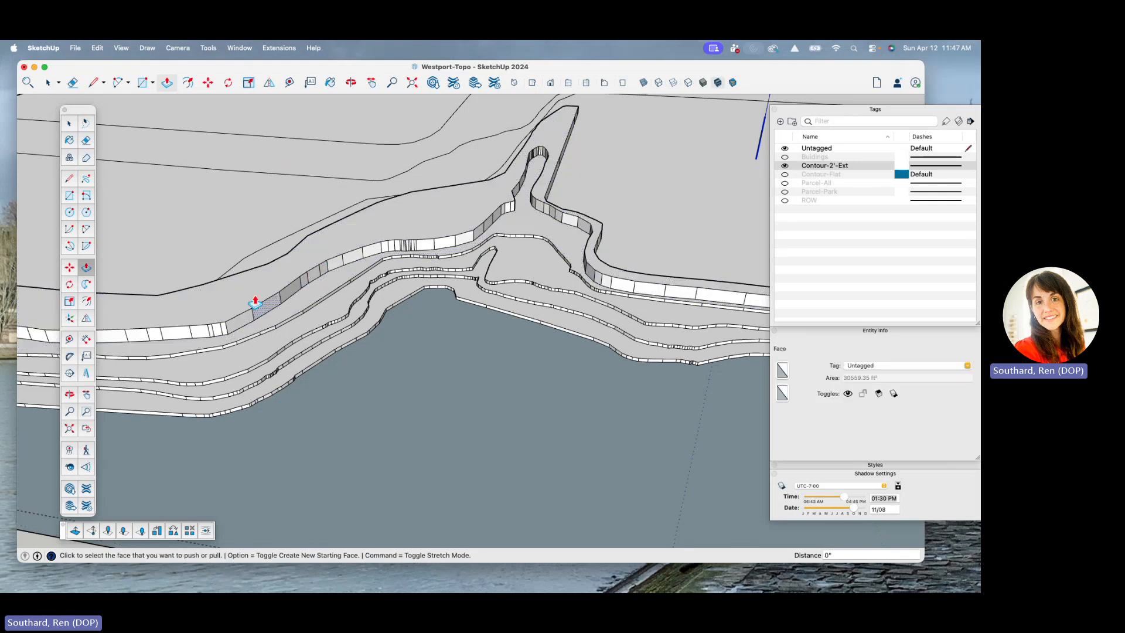
pyautogui.press('super+z')
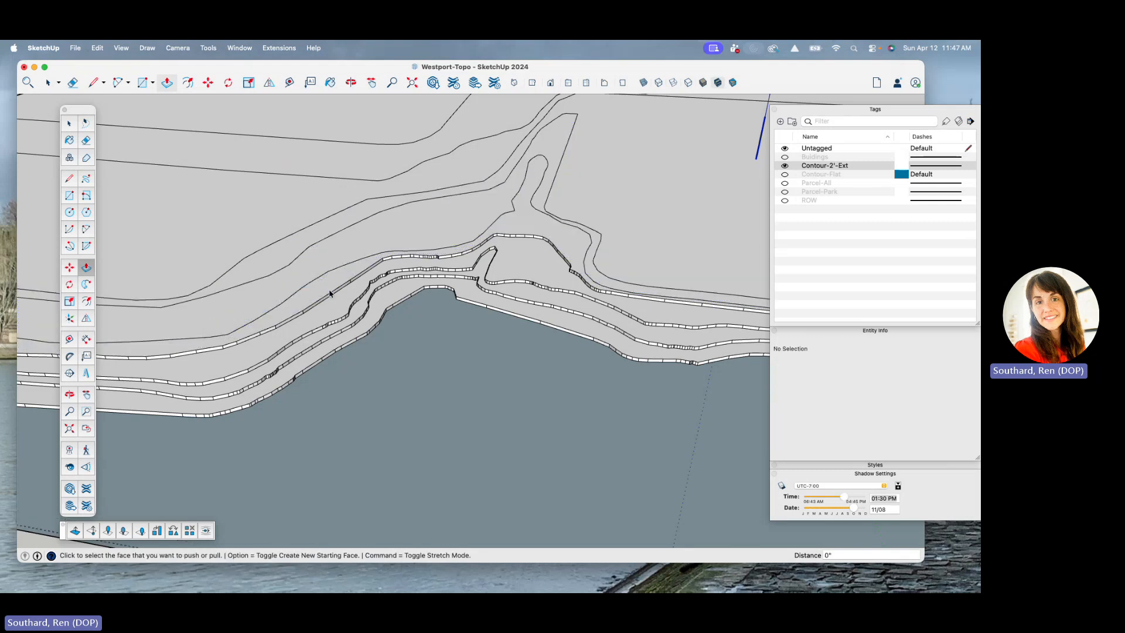
pyautogui.scroll(3, 353, 246)
pyautogui.click(363, 249)
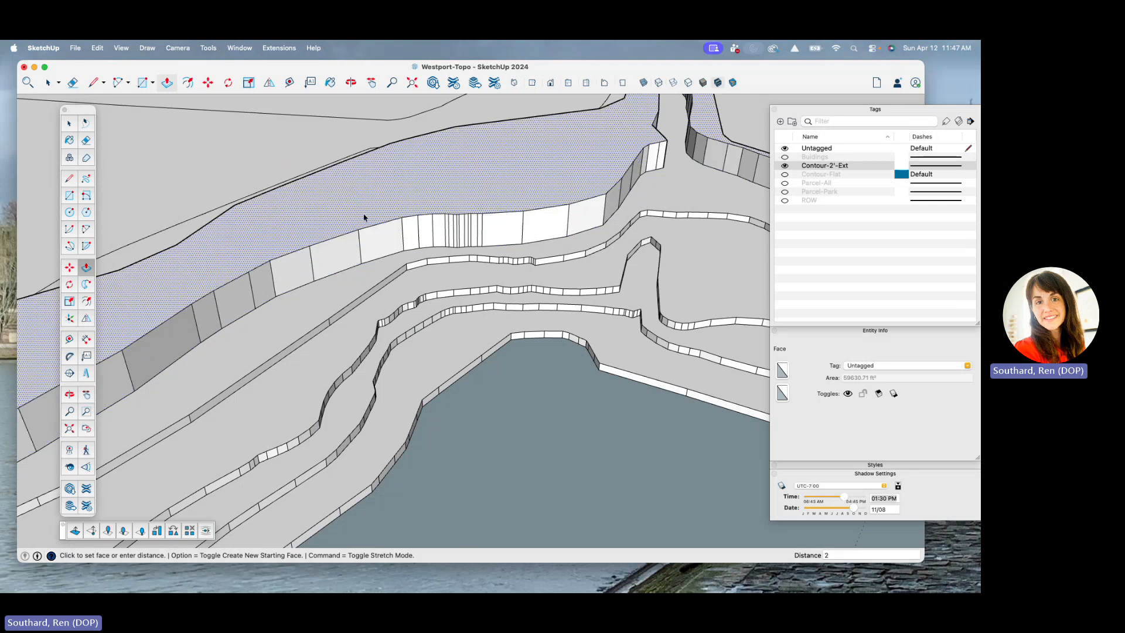
pyautogui.press('super+z')
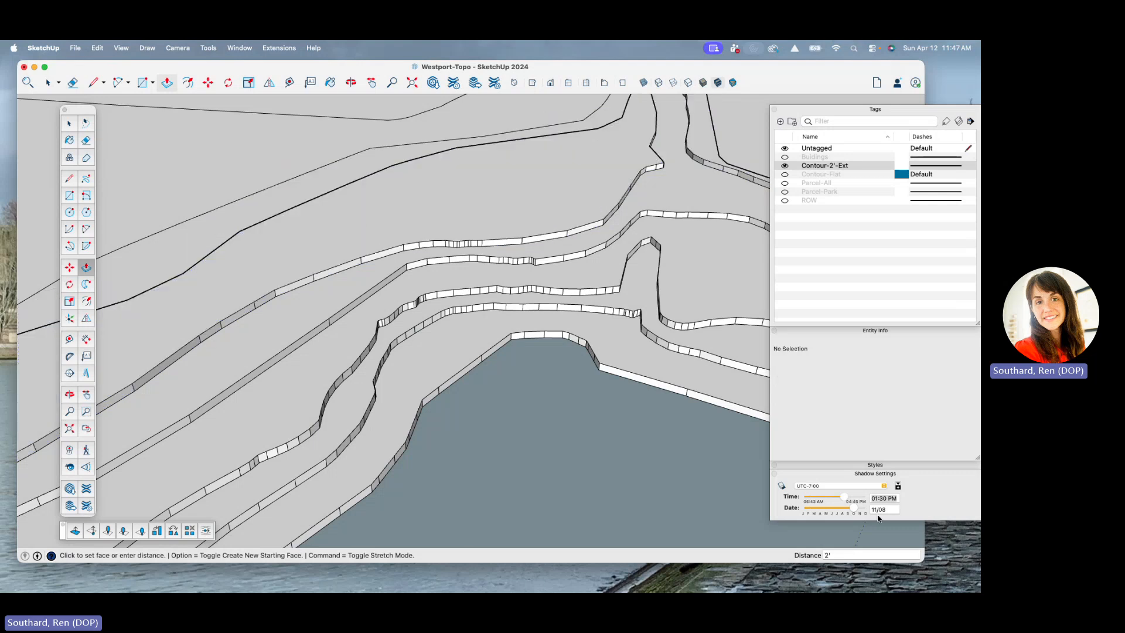
# - Raise the sixth contour band to the fifth band's level and Push/Pull it another 2'
pyautogui.scroll(-5, 458, 333)
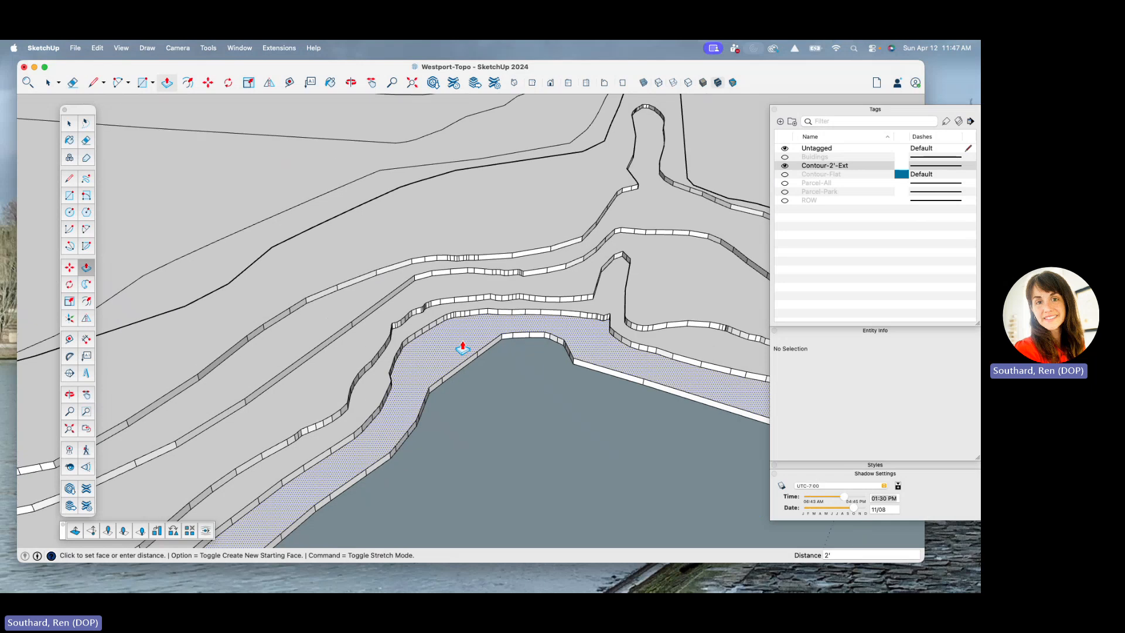
pyautogui.click(311, 290)
pyautogui.click(297, 294)
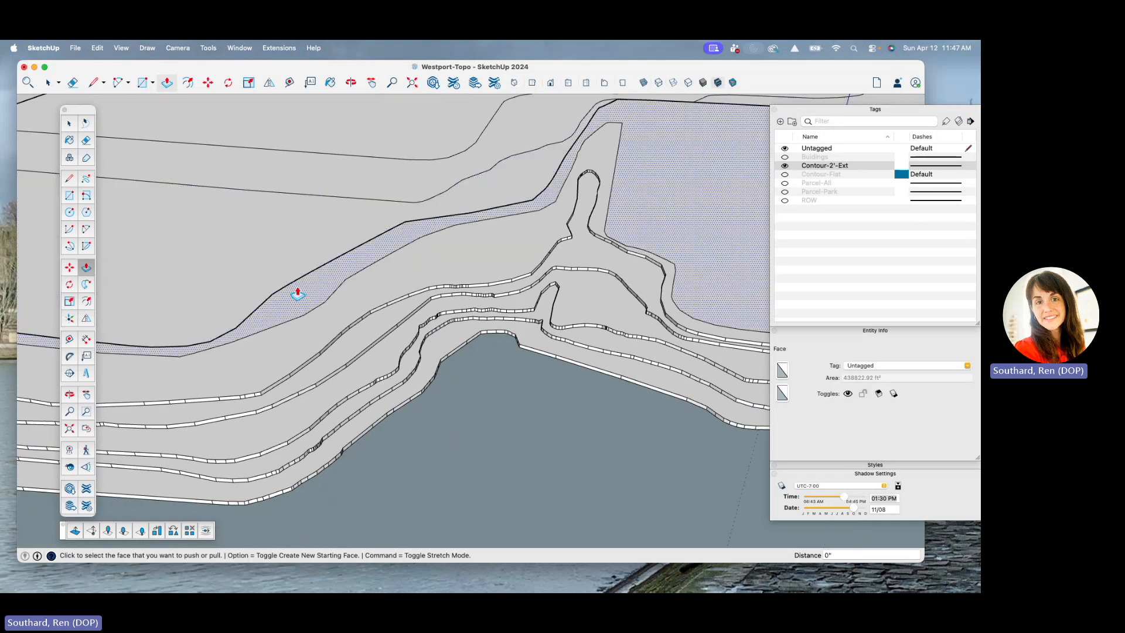
pyautogui.doubleClick(301, 297)
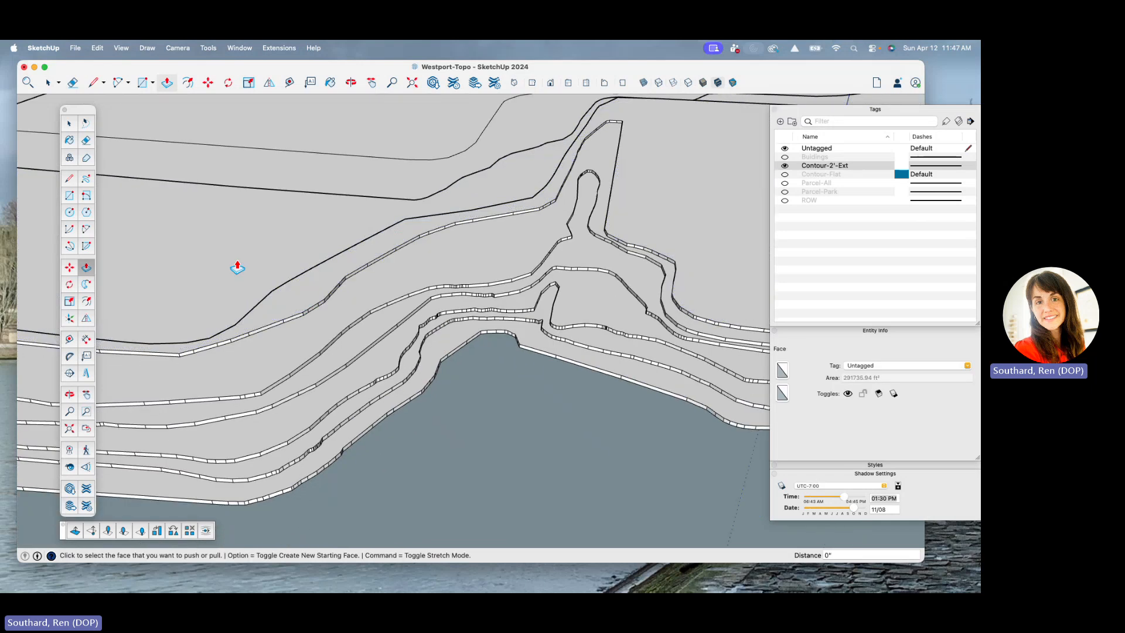
# - Push/Pull the wide seventh contour band up 2' and raise the two contour faces behind it 6' to match its level
pyautogui.click(244, 276)
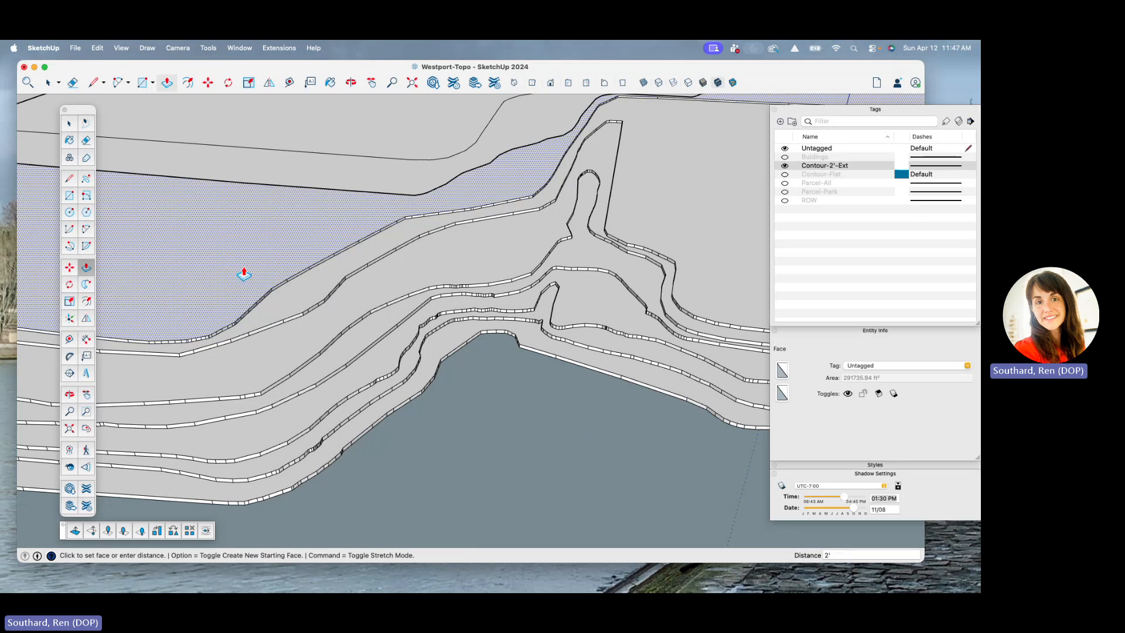
pyautogui.scroll(-2, 295, 245)
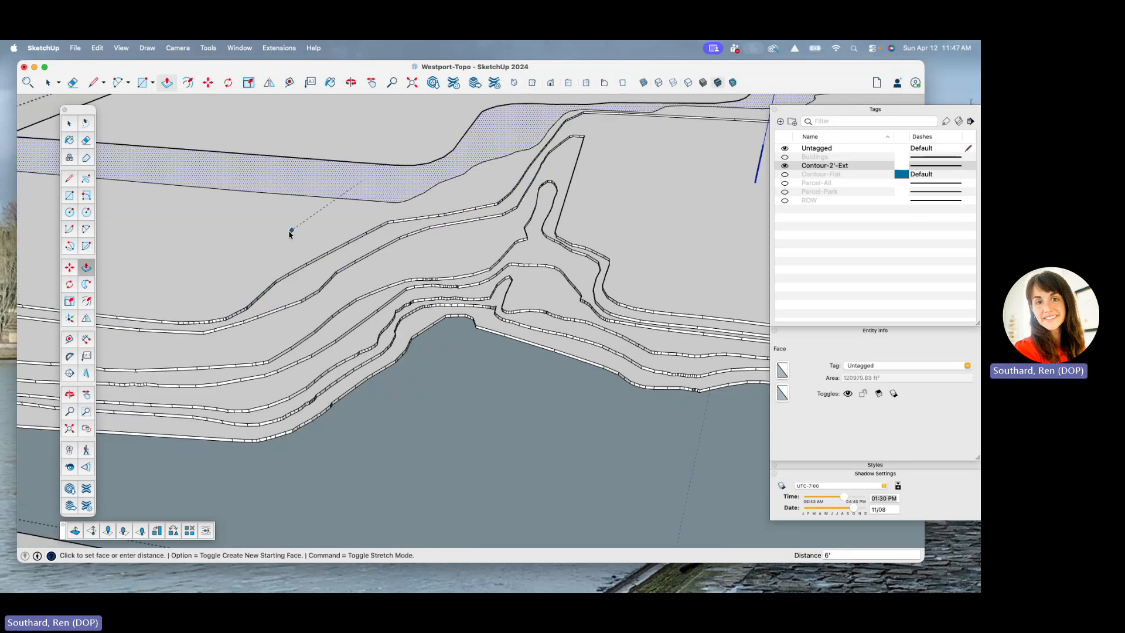
pyautogui.click(251, 241)
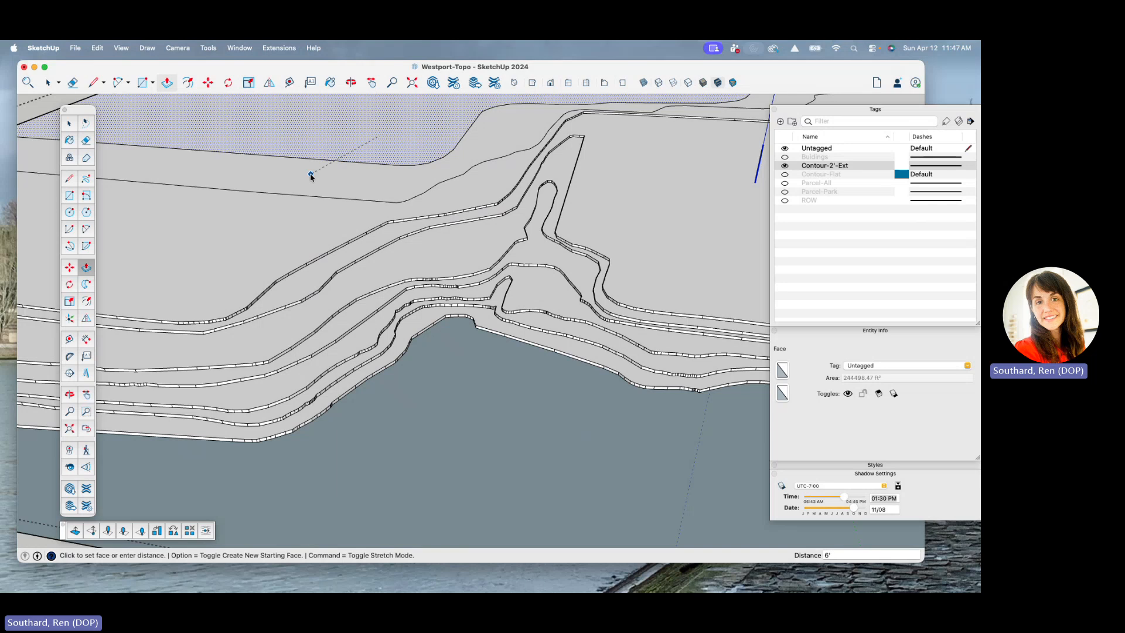
# - Raise the first contour pieces of the narrow inland-edge strip 14' to match the level of the adjoining large face
pyautogui.moveTo(294, 186); pyautogui.dragTo(311, 216, button='middle')
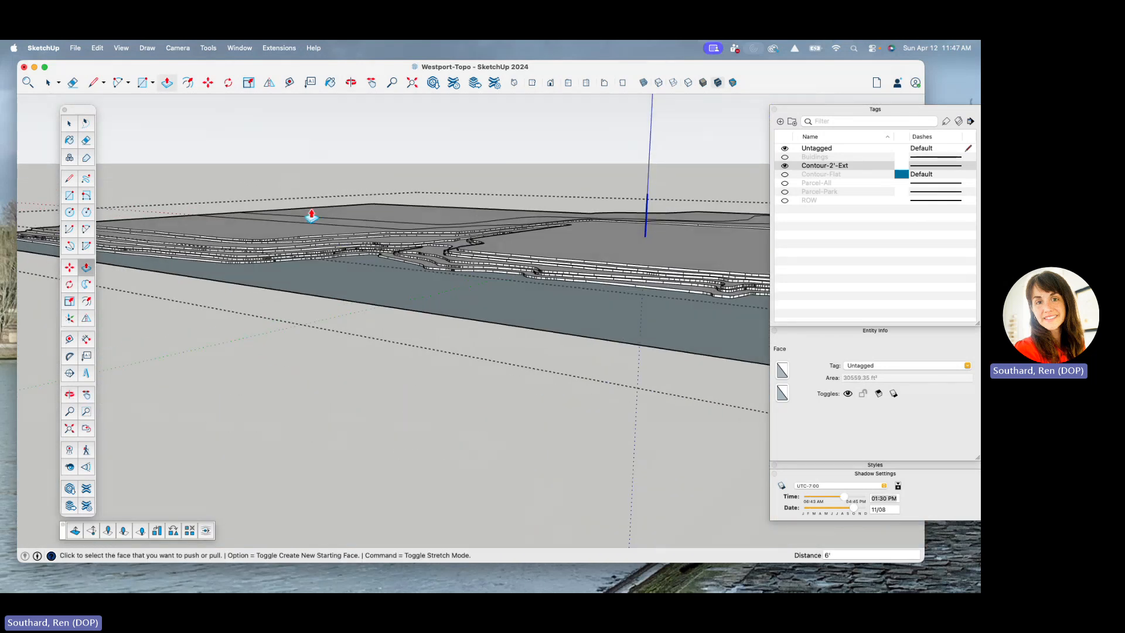
pyautogui.scroll(5, 395, 296)
pyautogui.moveTo(394, 296); pyautogui.dragTo(394, 343, button='middle')
pyautogui.scroll(4, 664, 283)
pyautogui.scroll(-6, 378, 327)
pyautogui.moveTo(346, 296); pyautogui.dragTo(689, 284, button='middle')
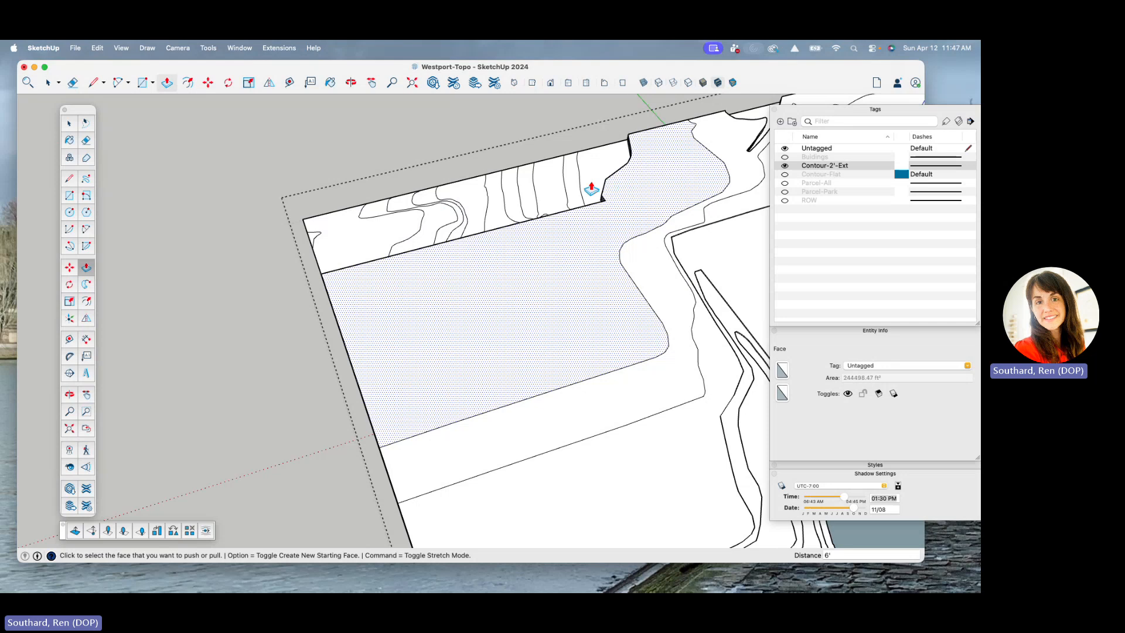
pyautogui.scroll(-3, 349, 237)
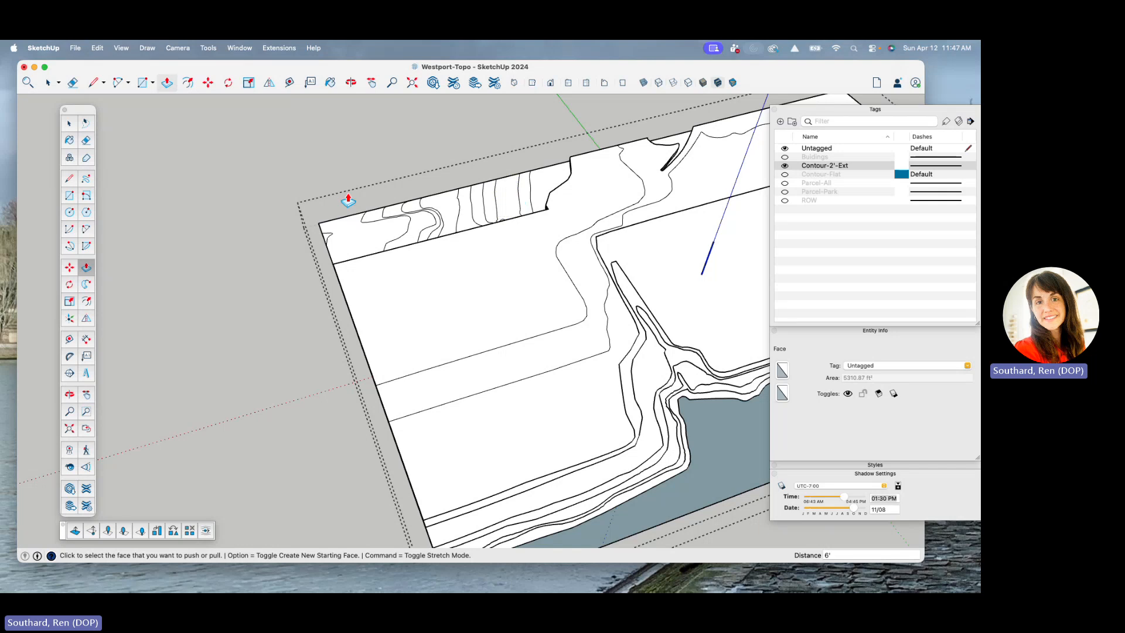
pyautogui.scroll(3, 513, 202)
pyautogui.click(515, 202)
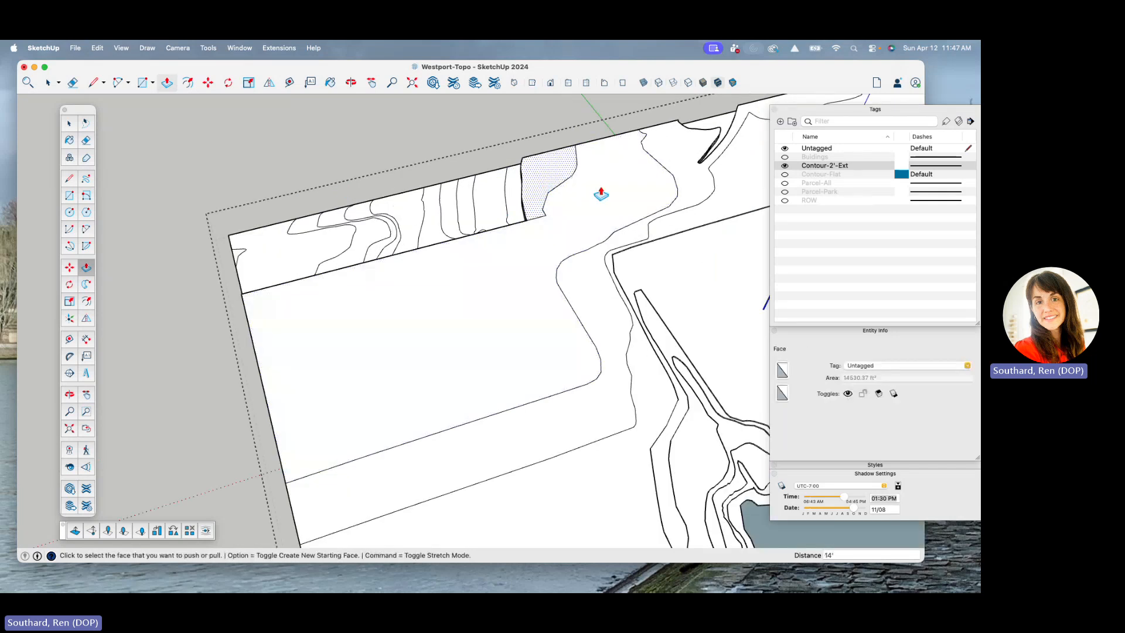
pyautogui.click(535, 205)
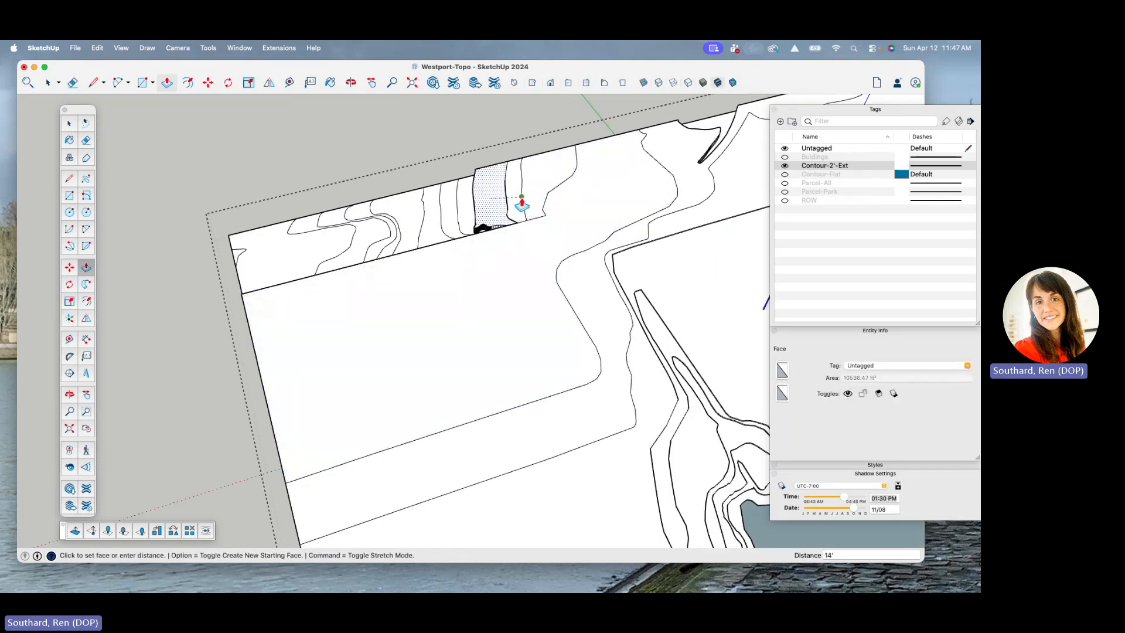
pyautogui.scroll(4, 520, 205)
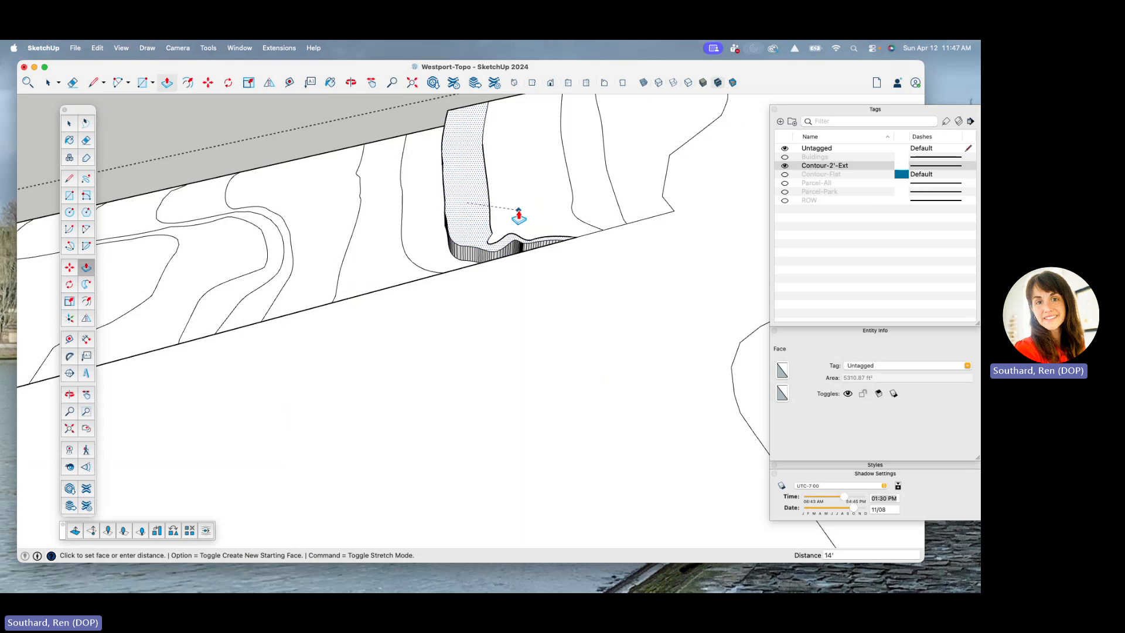
pyautogui.click(518, 216)
# - Raise the middle and curved contour pieces of the inland-edge strip 14' to match their already raised neighbours
pyautogui.click(376, 229)
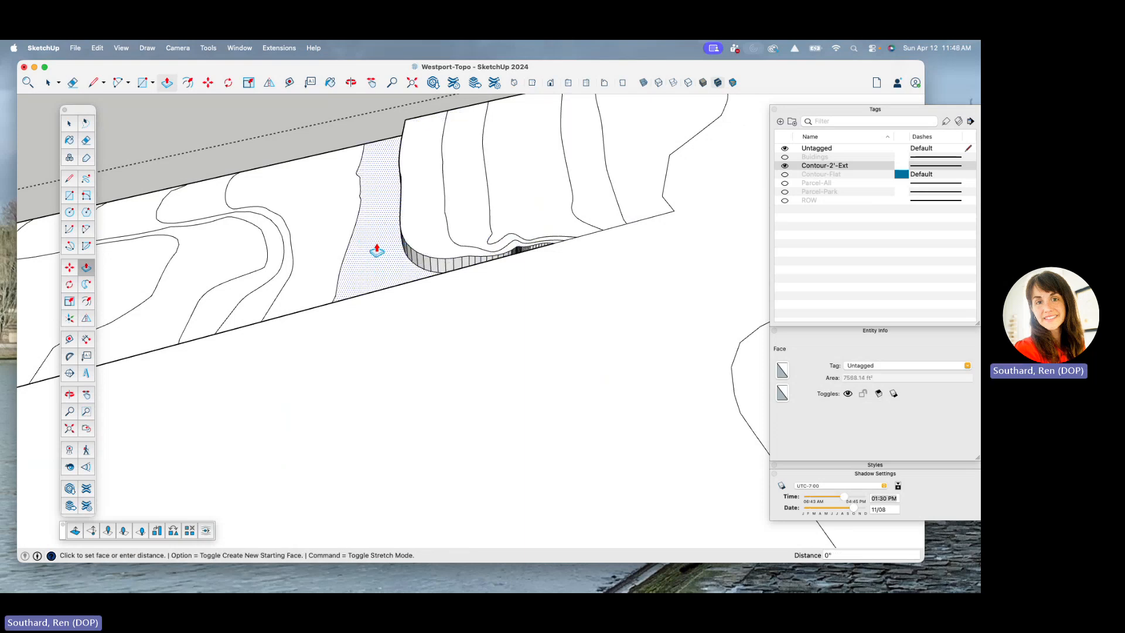
pyautogui.click(432, 226)
pyautogui.click(319, 228)
pyautogui.click(369, 225)
pyautogui.click(278, 222)
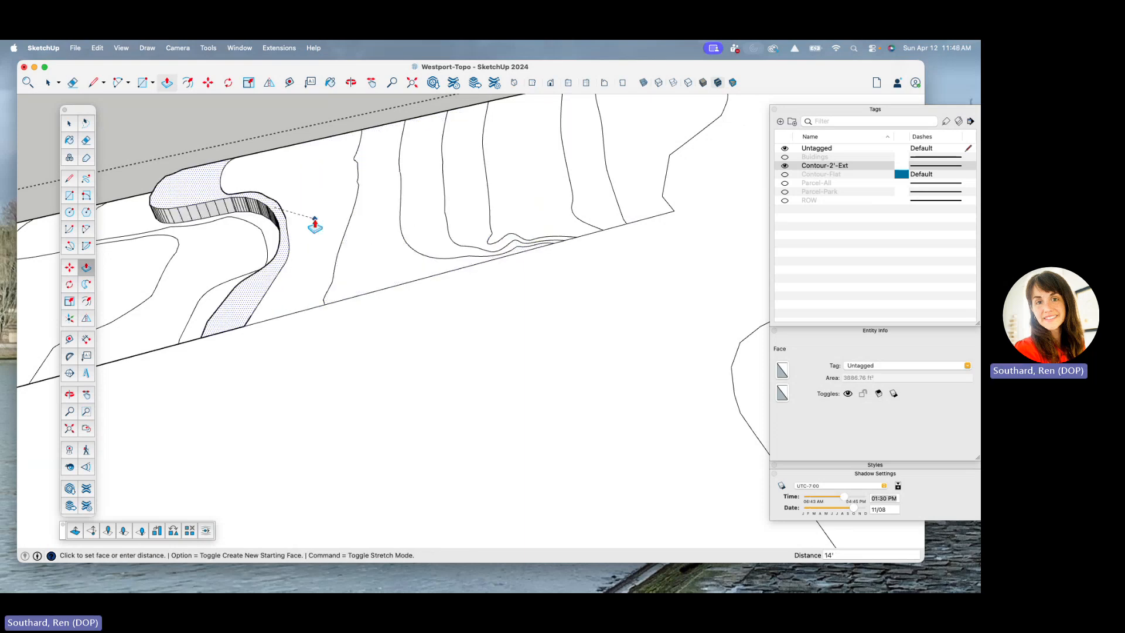
pyautogui.click(315, 224)
pyautogui.click(261, 232)
pyautogui.click(280, 231)
pyautogui.click(207, 232)
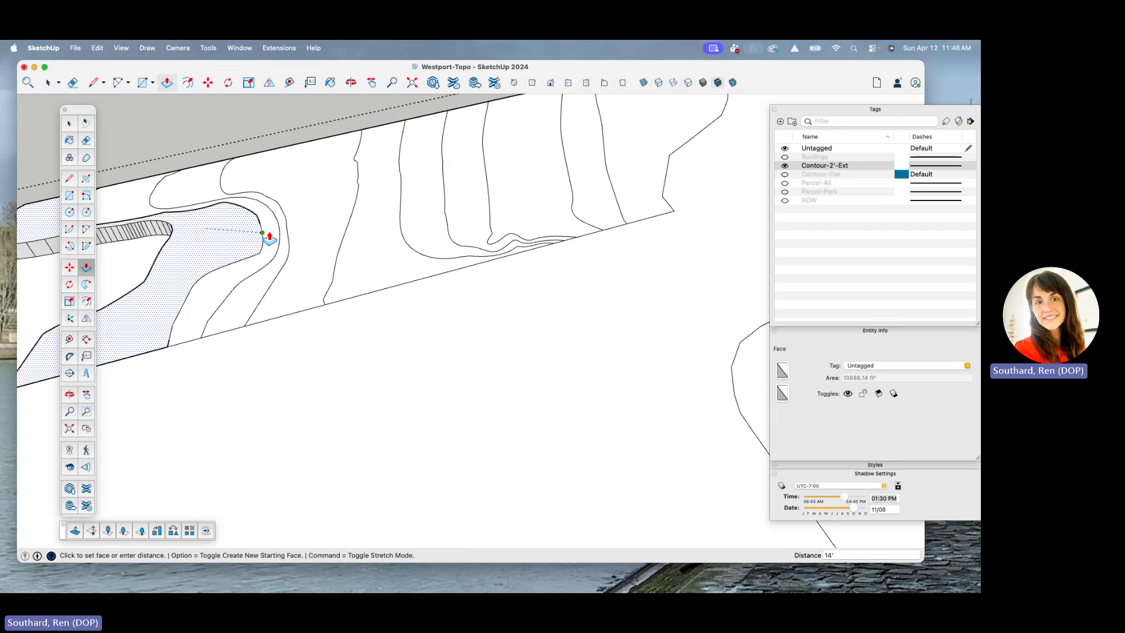
pyautogui.click(262, 233)
# - Raise the last contour pieces of the inland-edge strip, including the small corner piece, to the same 14' level
pyautogui.scroll(-3, 353, 263)
pyautogui.click(170, 256)
pyautogui.click(230, 241)
pyautogui.scroll(-4, 442, 234)
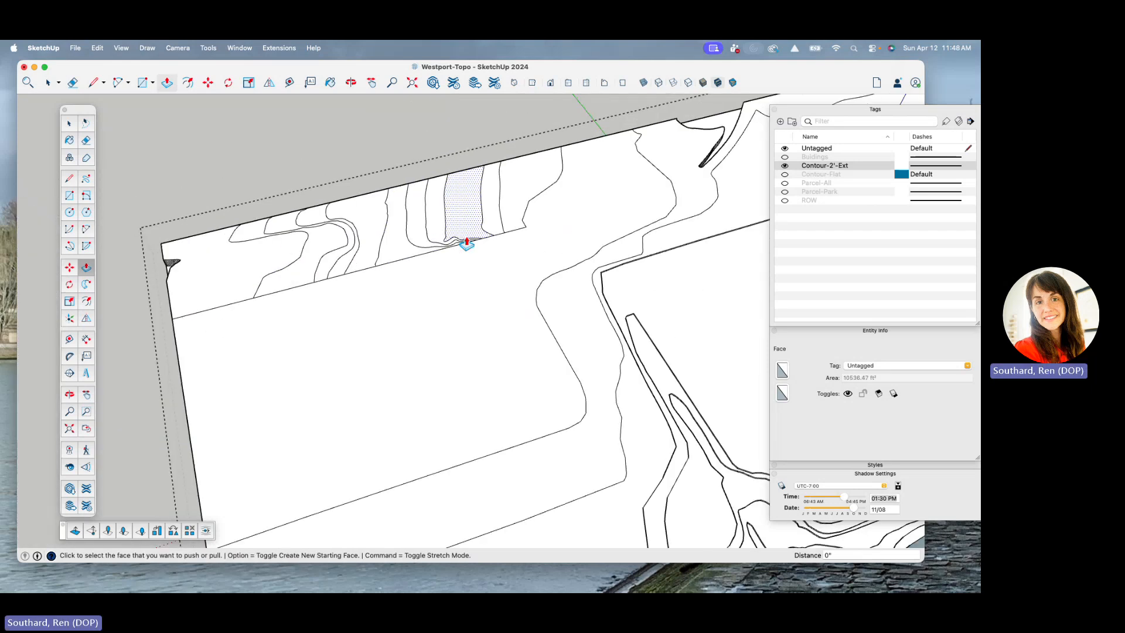
pyautogui.scroll(3, 187, 258)
pyautogui.click(202, 273)
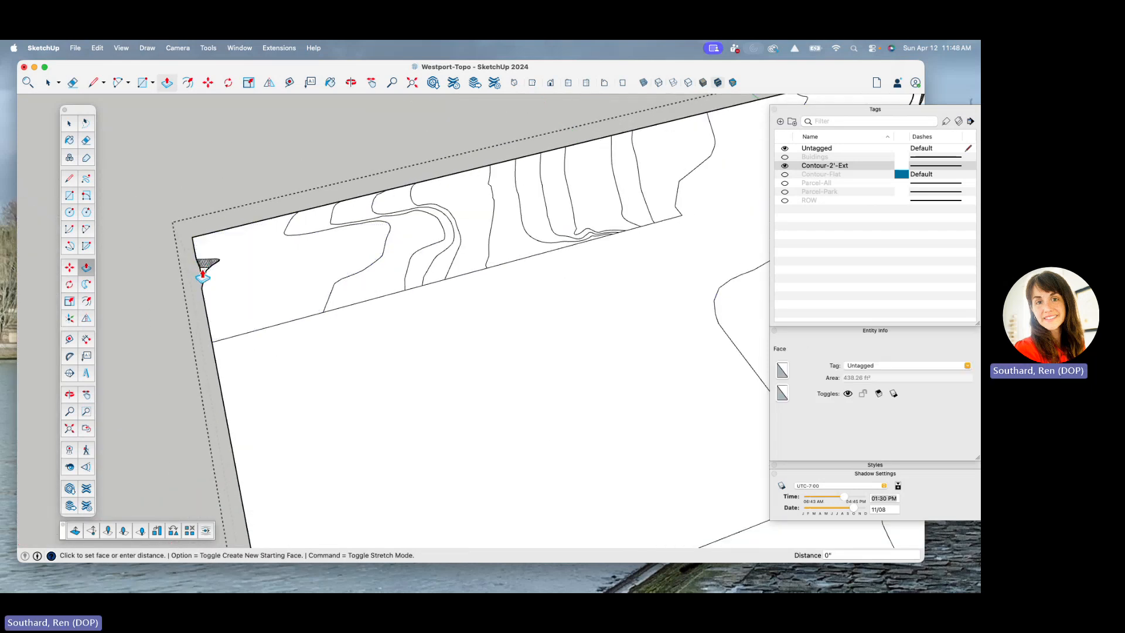
pyautogui.click(241, 272)
# - Push/Pull the eighth contour band, directly inland of the seventh, up 2'
pyautogui.scroll(-4, 146, 244)
pyautogui.moveTo(145, 243); pyautogui.dragTo(187, 203, button='middle')
pyautogui.scroll(6, 186, 204)
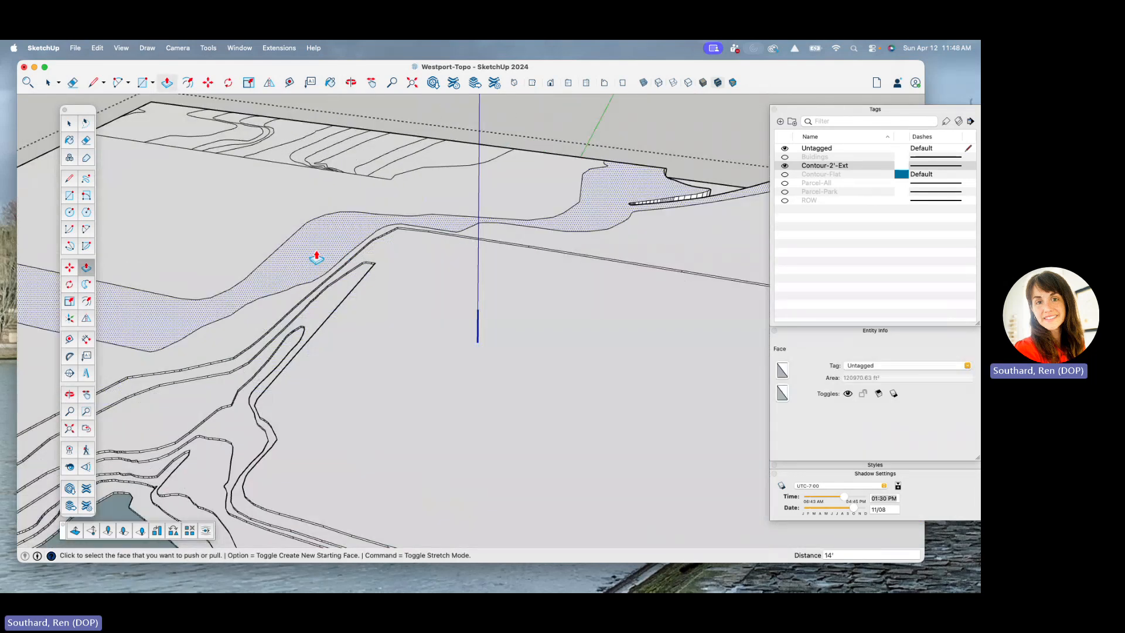
pyautogui.click(314, 253)
pyautogui.write('2')
pyautogui.press('Return')
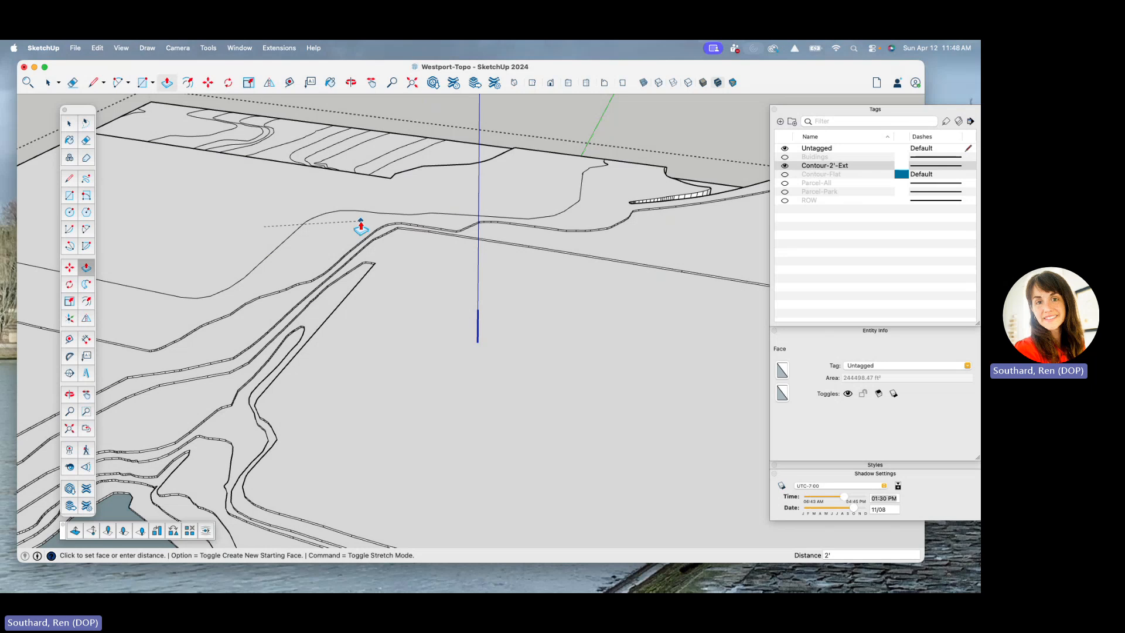
# - Push/Pull the small hooked contour face near the far edge, beside the eighth band, up 2'
pyautogui.moveTo(300, 217); pyautogui.dragTo(565, 191, button='middle')
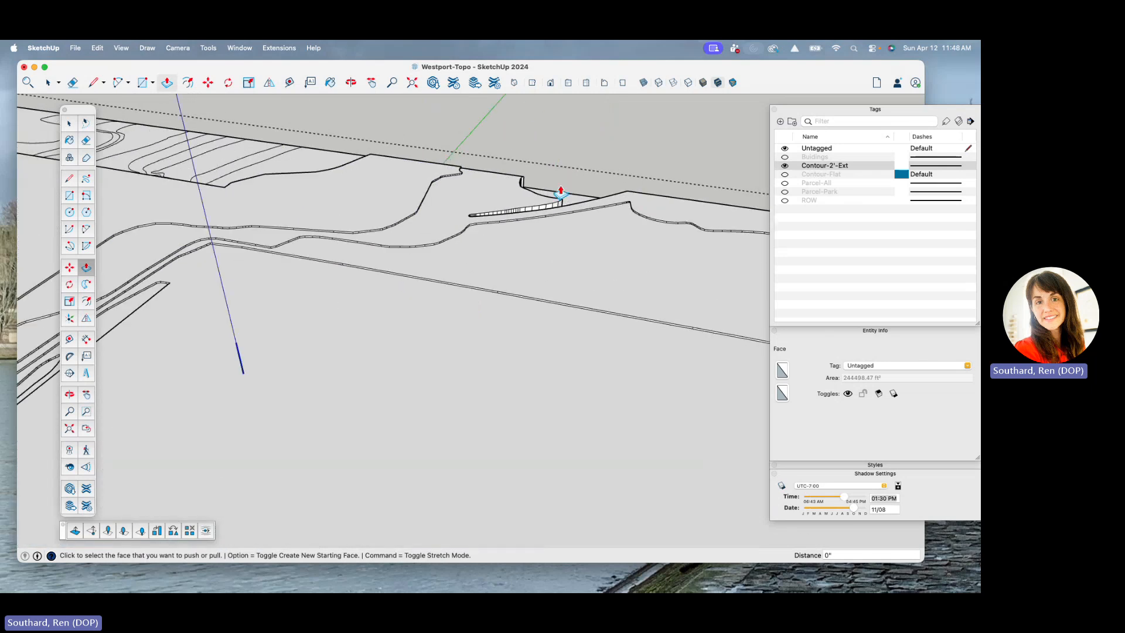
pyautogui.click(518, 201)
pyautogui.scroll(5, 516, 199)
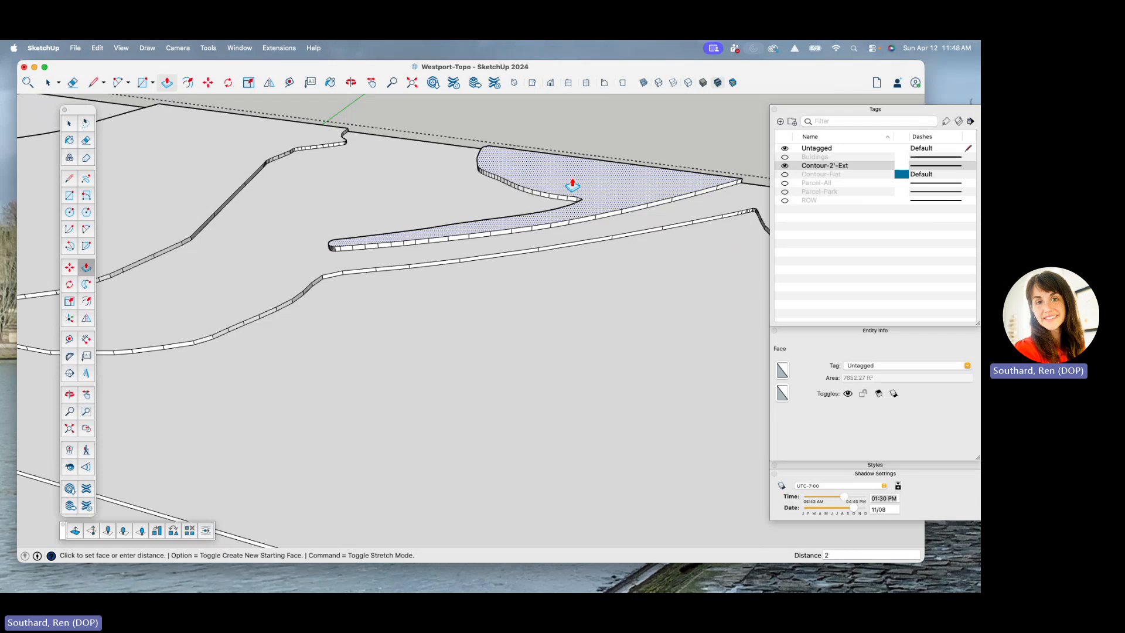
pyautogui.press('Return')
pyautogui.scroll(-5, 575, 184)
pyautogui.scroll(-5, 359, 214)
pyautogui.moveTo(360, 214); pyautogui.dragTo(351, 258, button='middle')
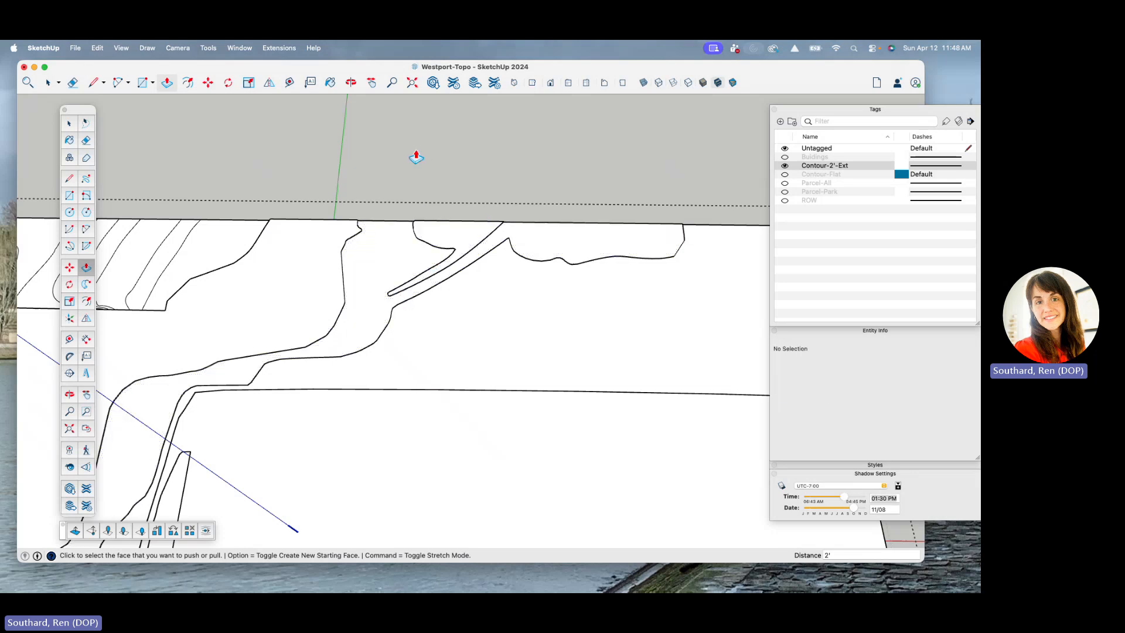
# - Raise the first contour bands of the narrow far-edge strip 4' to match the level of the adjoining large face
pyautogui.scroll(-4, 412, 250)
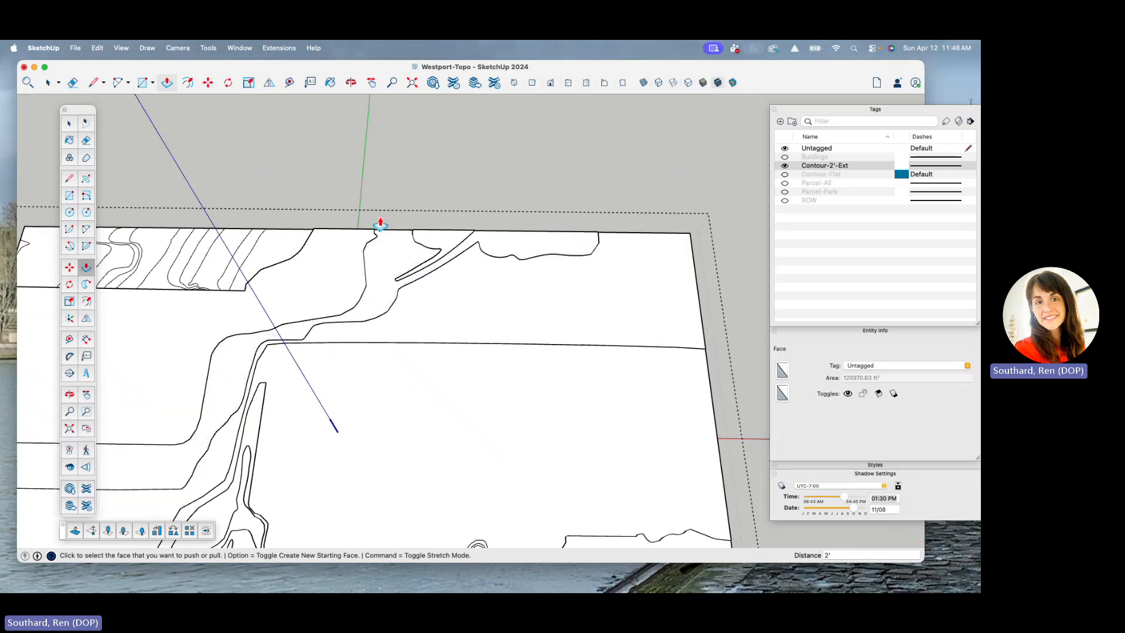
pyautogui.scroll(-3, 446, 245)
pyautogui.scroll(4, 334, 246)
pyautogui.click(334, 245)
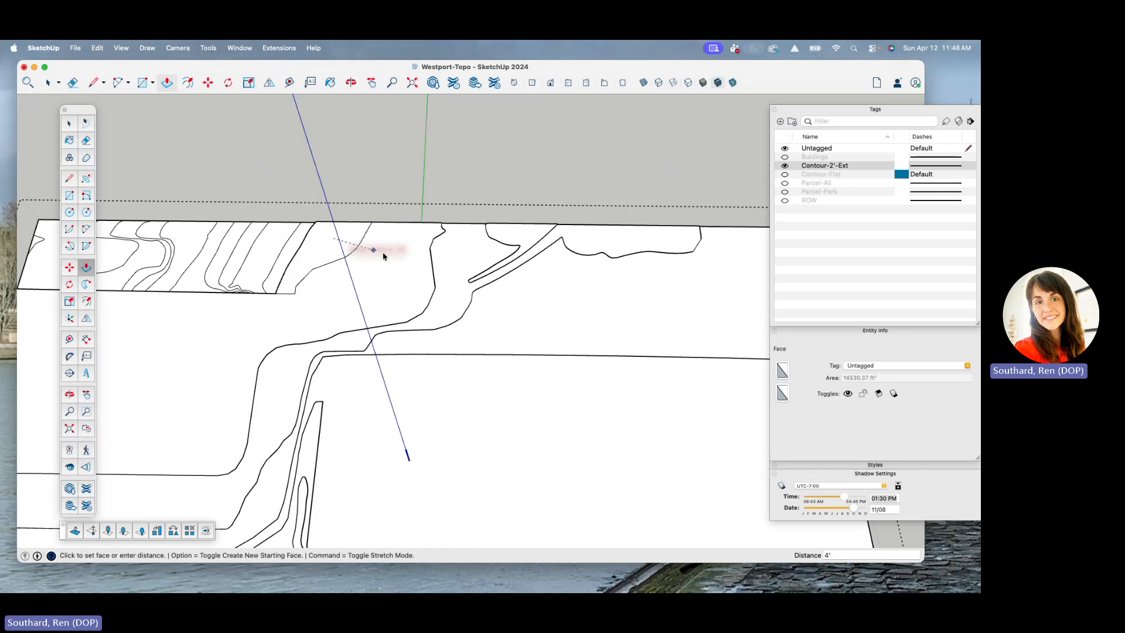
pyautogui.click(313, 258)
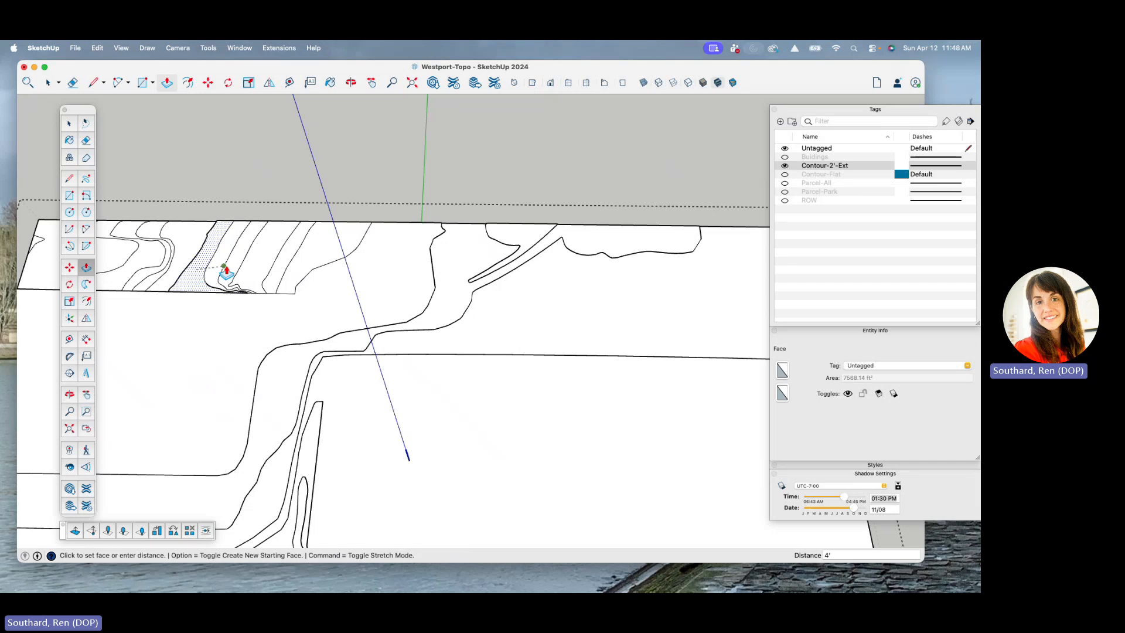
# - Push/Pull the middle contour band of the far-edge strip to the level of its already raised neighbour
pyautogui.scroll(-2, 229, 239)
pyautogui.scroll(-3, 389, 344)
pyautogui.moveTo(389, 344); pyautogui.dragTo(395, 226, button='middle')
pyautogui.scroll(5, 237, 287)
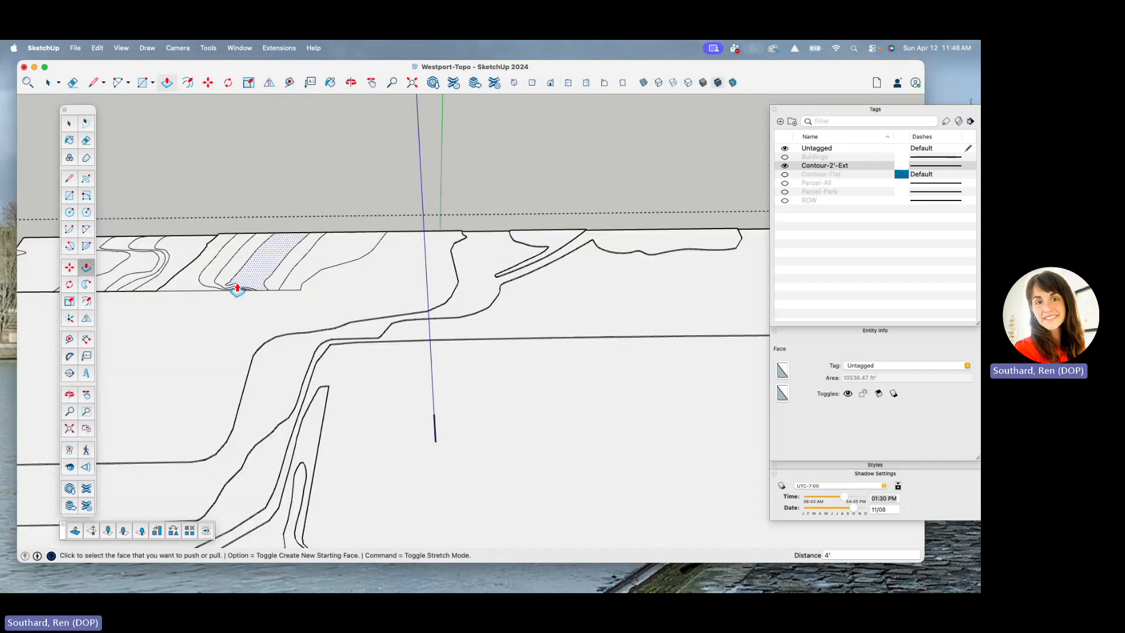
pyautogui.click(252, 278)
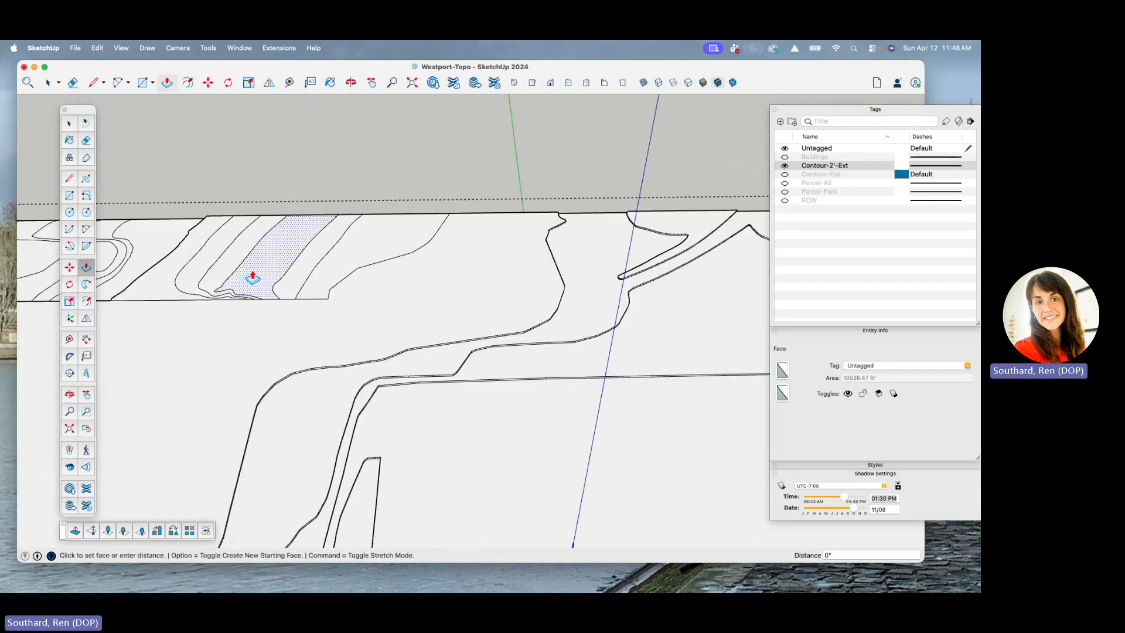
pyautogui.click(359, 223)
# - Raise the next contour piece of the far-edge strip by the same 4', and finish with nothing selected
pyautogui.moveTo(174, 268); pyautogui.dragTo(379, 132, button='middle')
pyautogui.scroll(2, 243, 333)
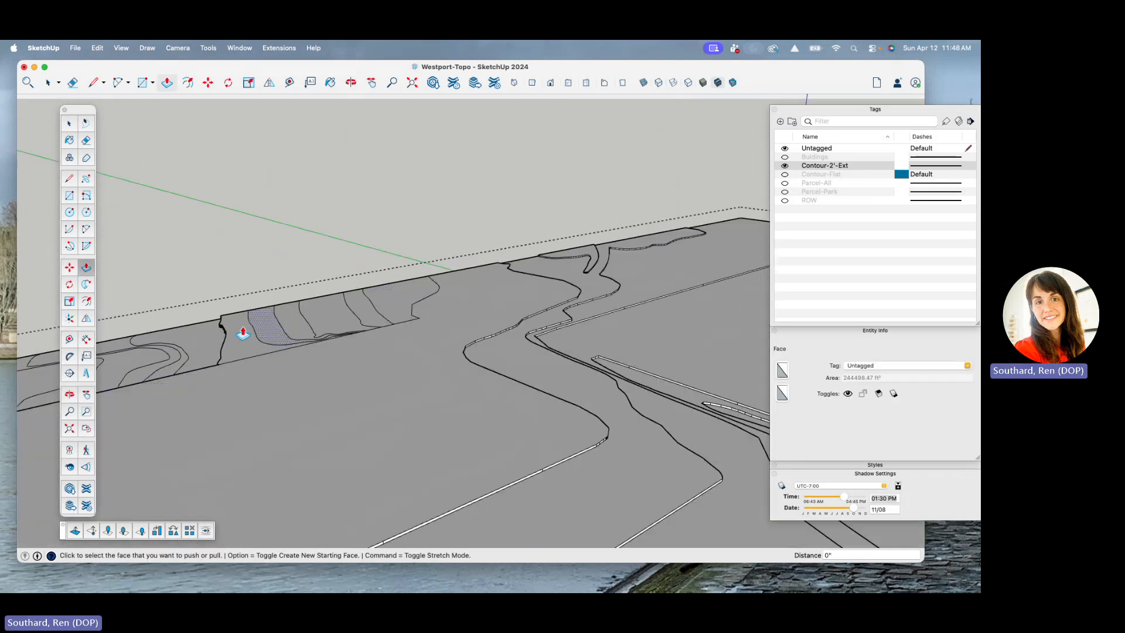
pyautogui.doubleClick(210, 338)
pyautogui.scroll(-3, 196, 338)
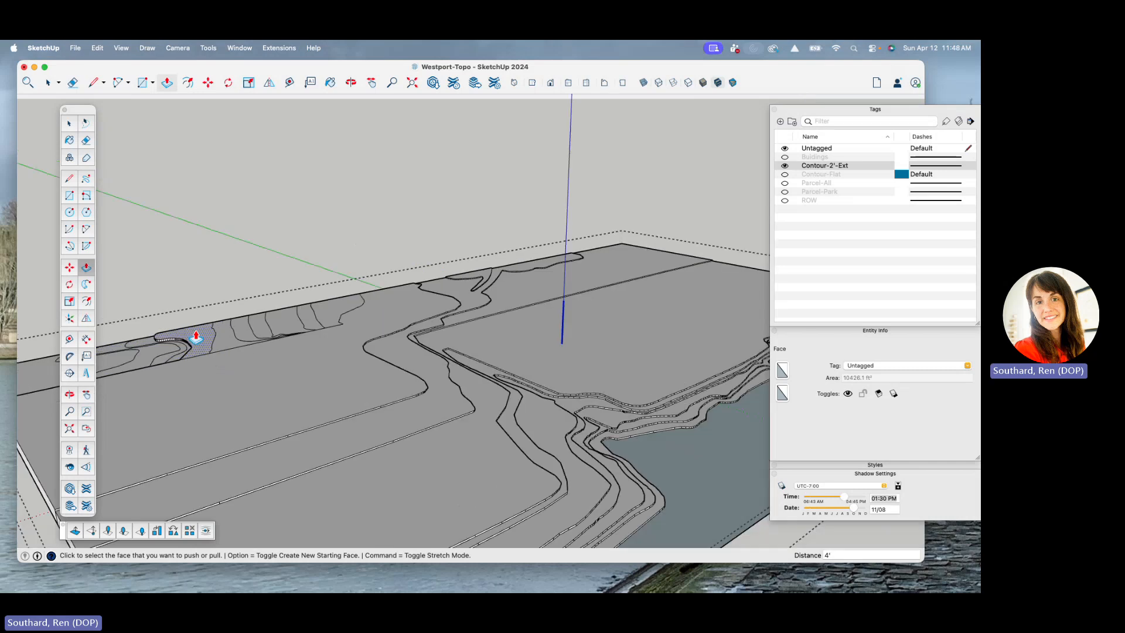
pyautogui.moveTo(364, 339); pyautogui.dragTo(276, 286, button='middle')
pyautogui.press('space')
pyautogui.click(264, 225)
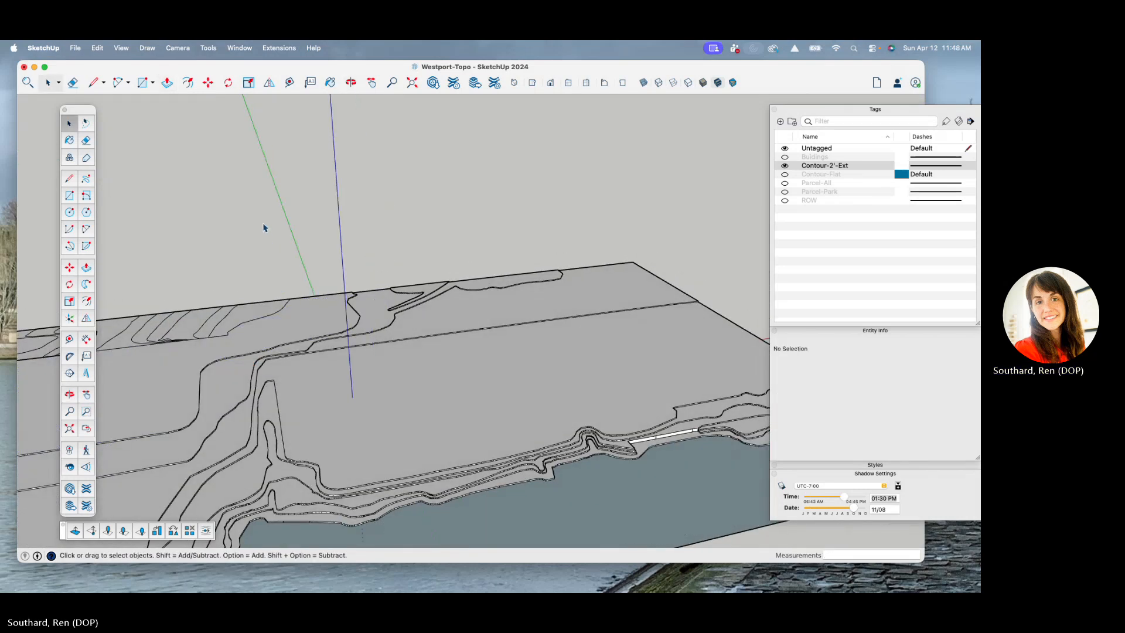